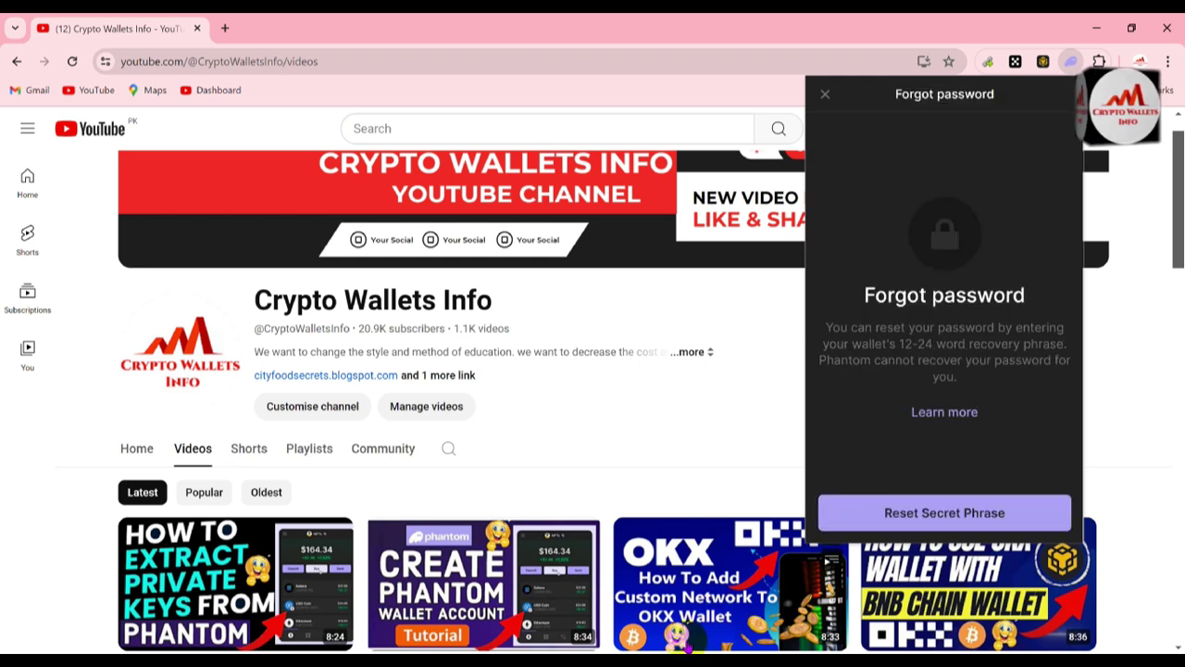
Step: Check the recovery phrase in the notes, then choose Reset Secret Phrase to start restoring
key("alt+Tab")
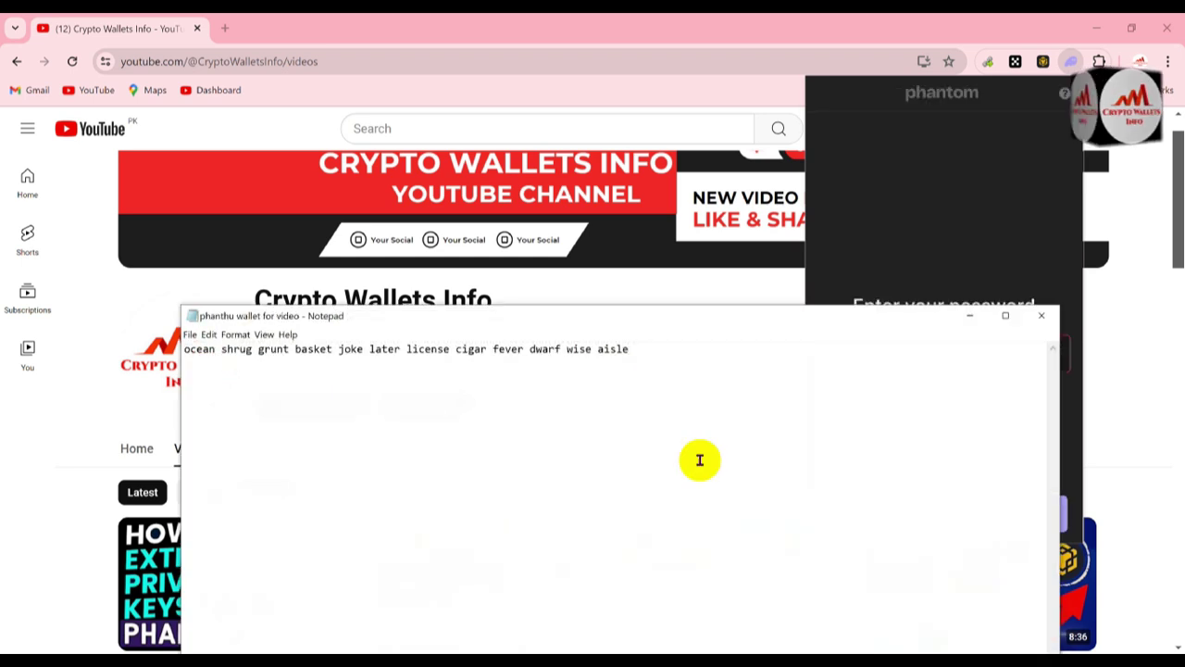
left_click_drag(504, 323, 742, 207)
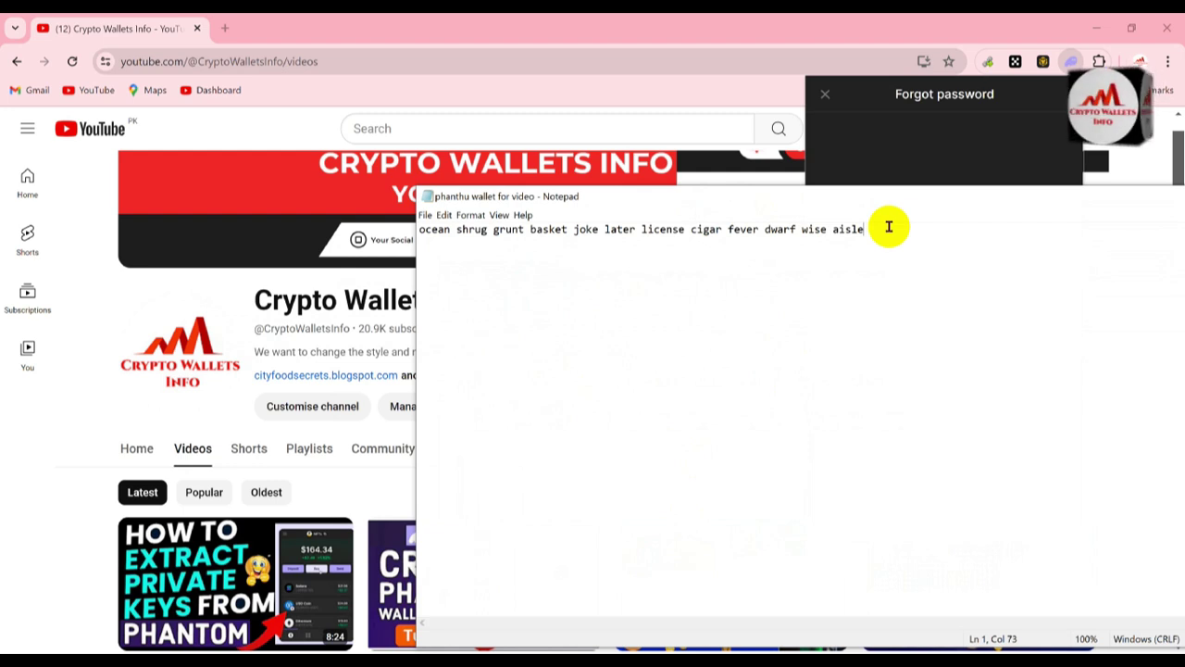
left_click(896, 157)
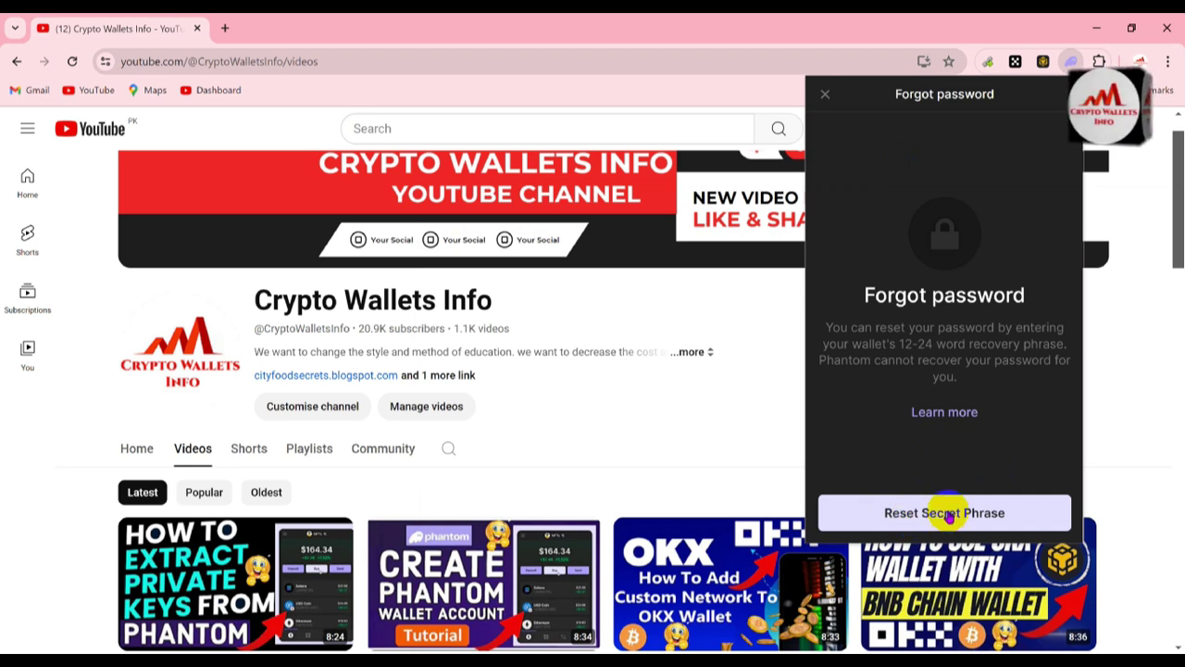
left_click(993, 515)
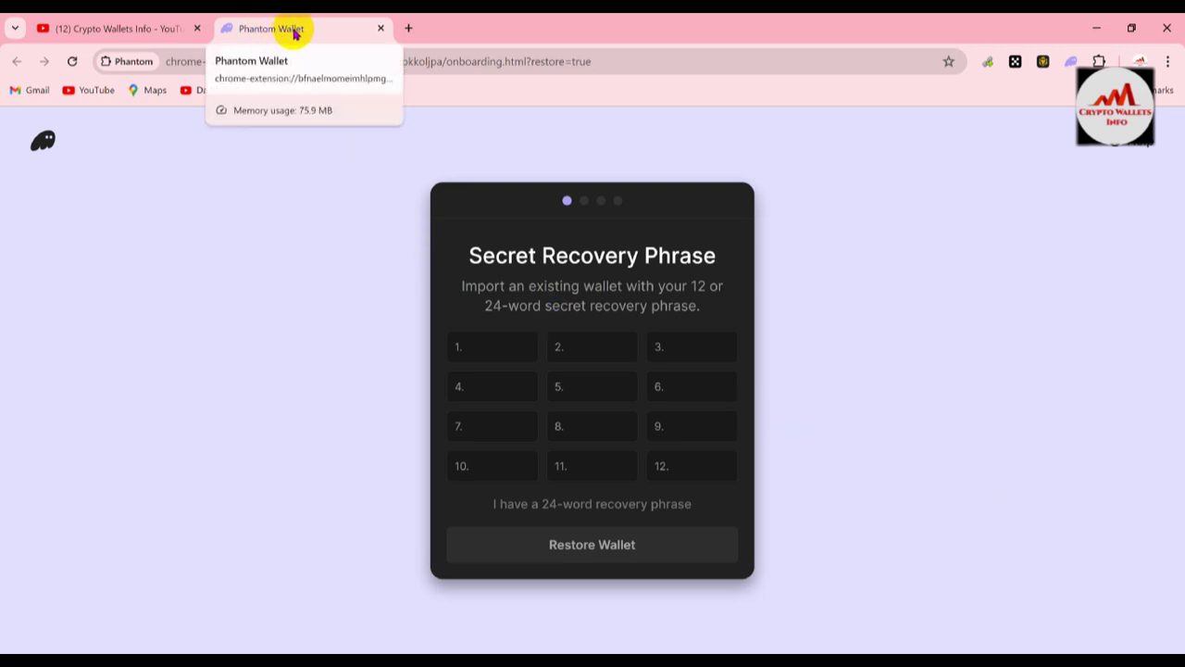
Step: Copy the whole recovery phrase line from the notes and paste it into the first word field
left_click(505, 197)
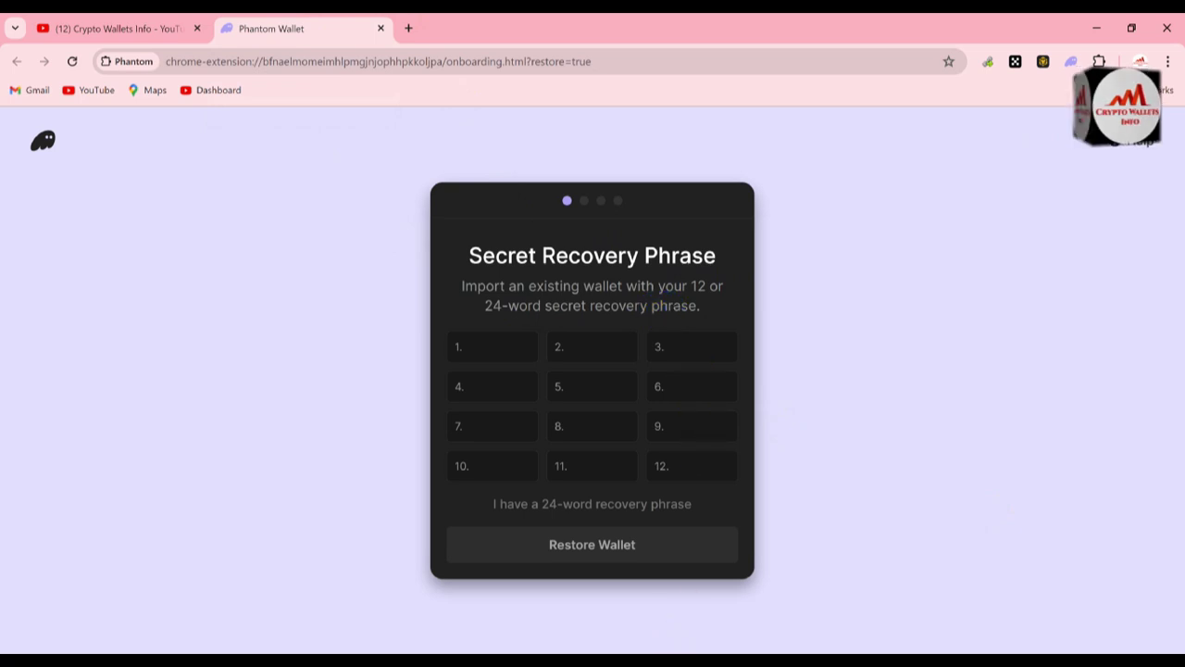
left_click(669, 651)
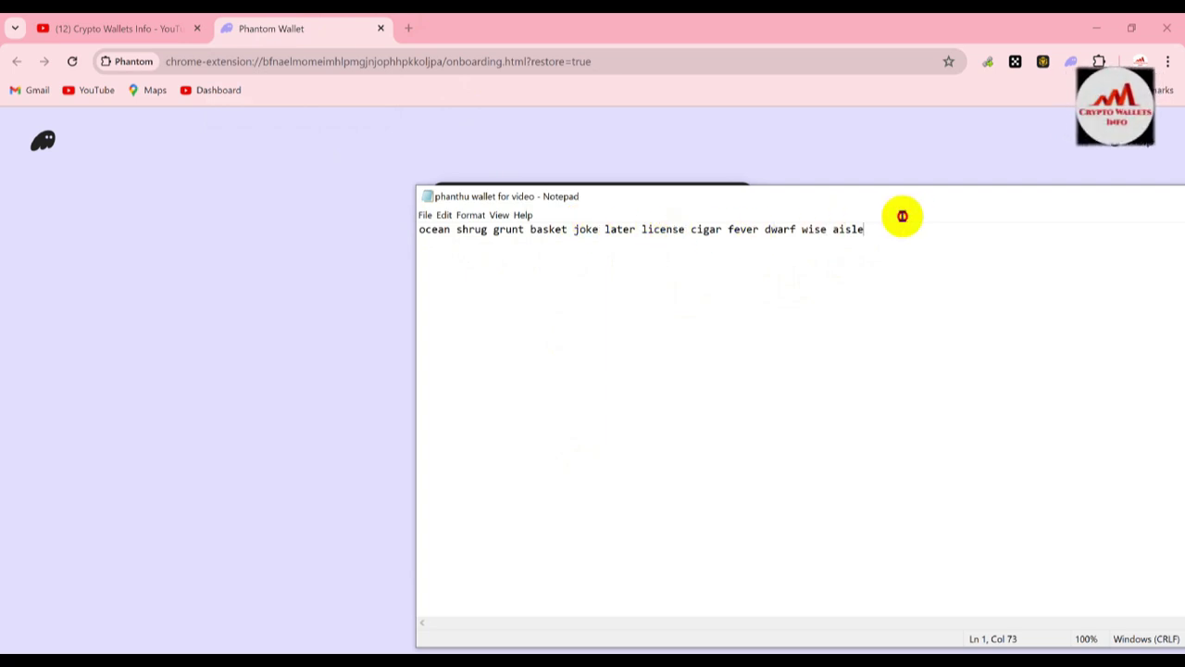
left_click_drag(887, 225, 383, 259)
key("ctrl+c")
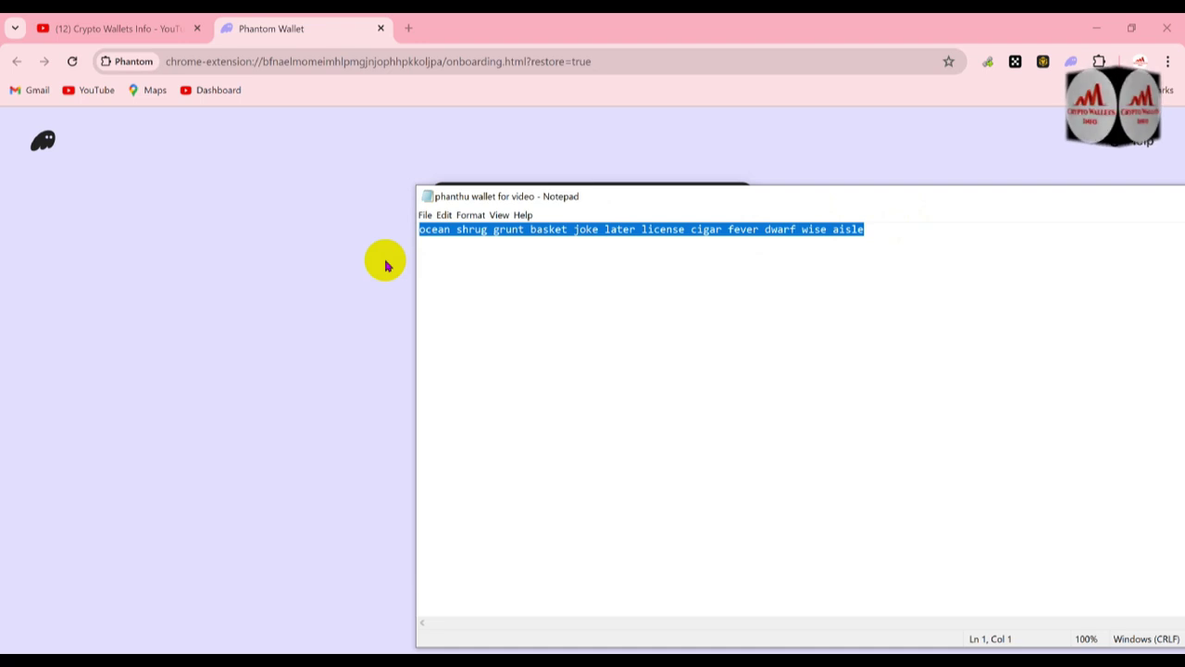
left_click(426, 117)
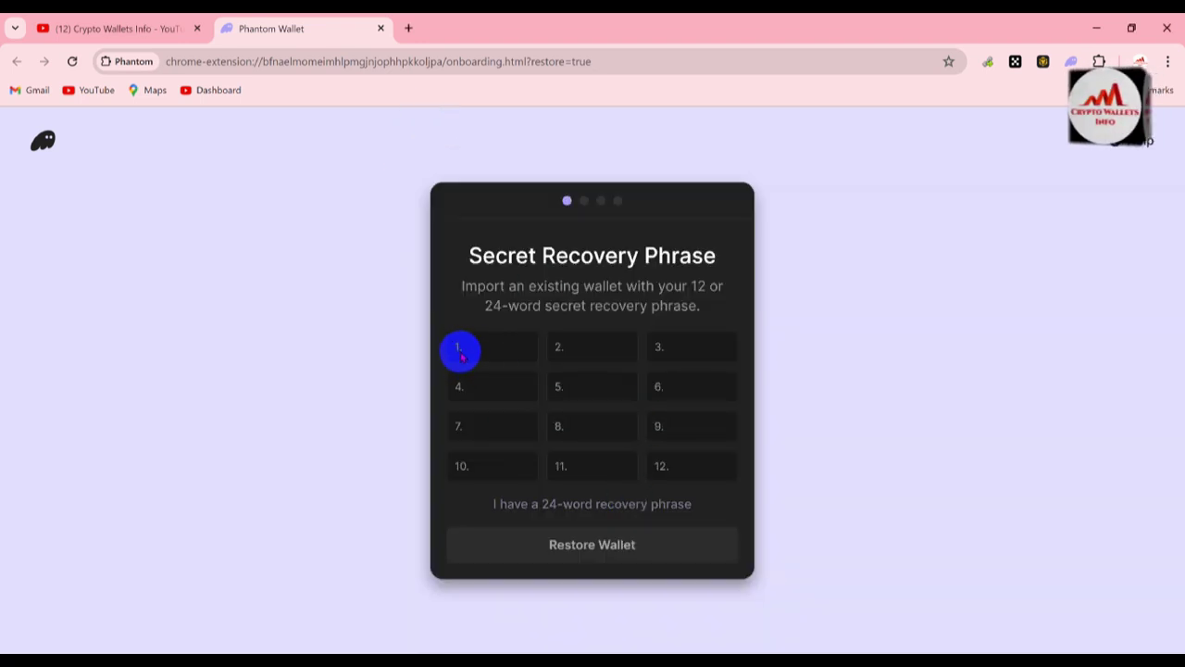
left_click(685, 458)
left_click(492, 346)
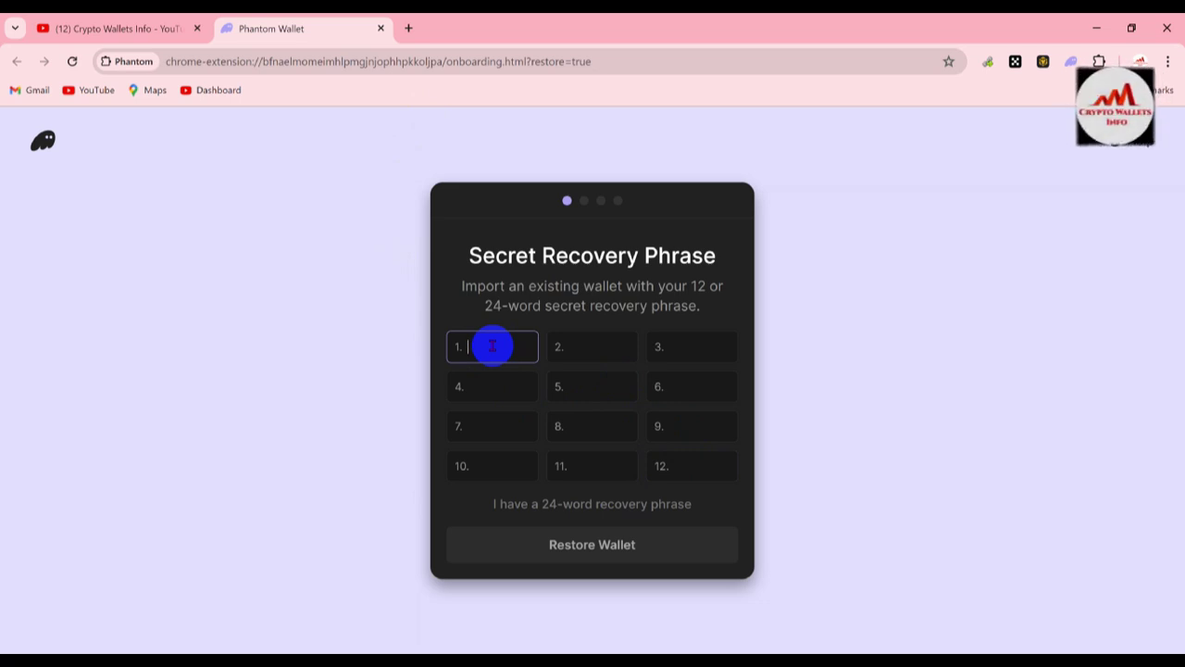
key("ctrl+v")
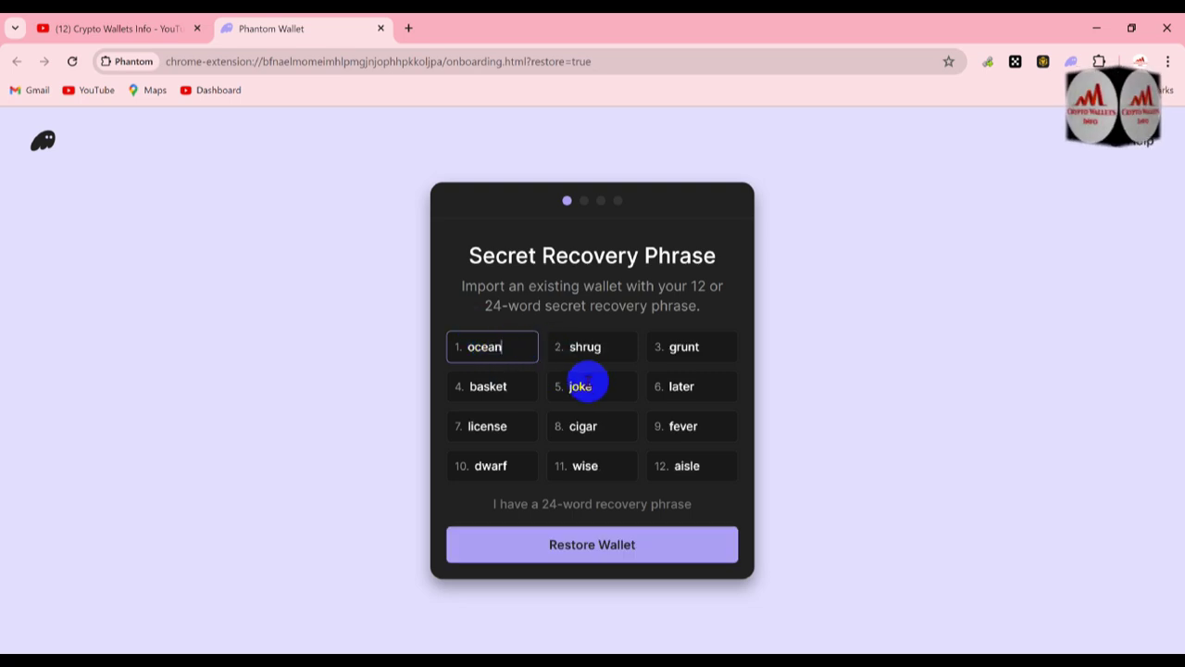
Step: Compare the pasted words, ocean through aisle, against the phrase in the notes
left_click(677, 547)
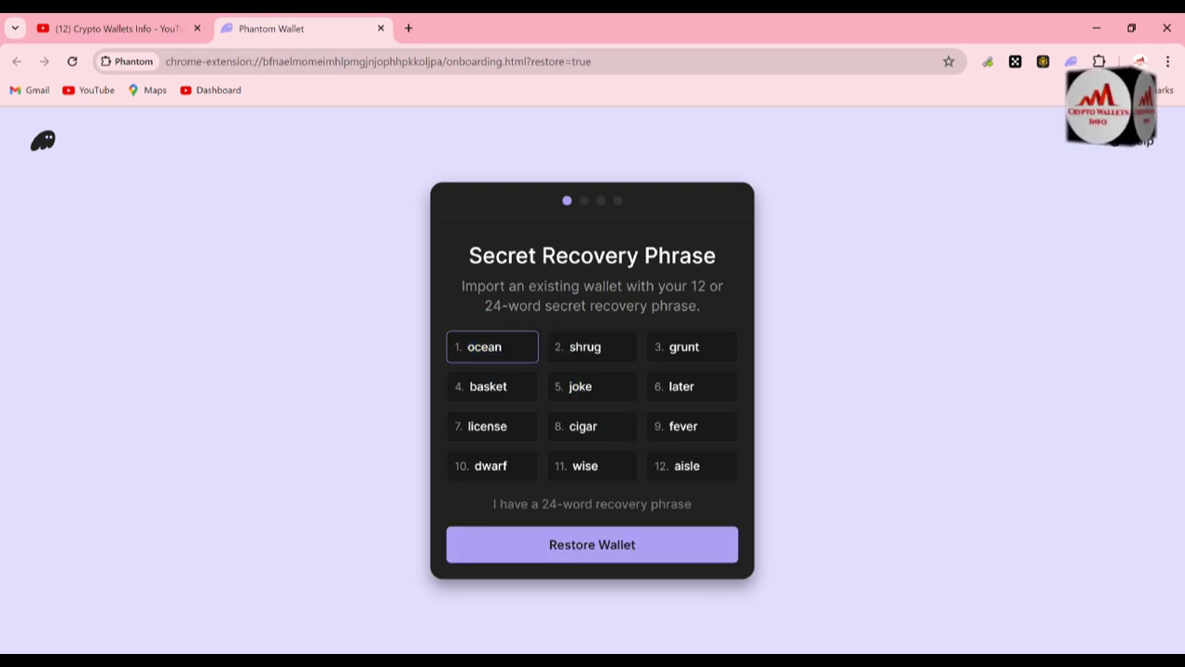
key("alt+Tab")
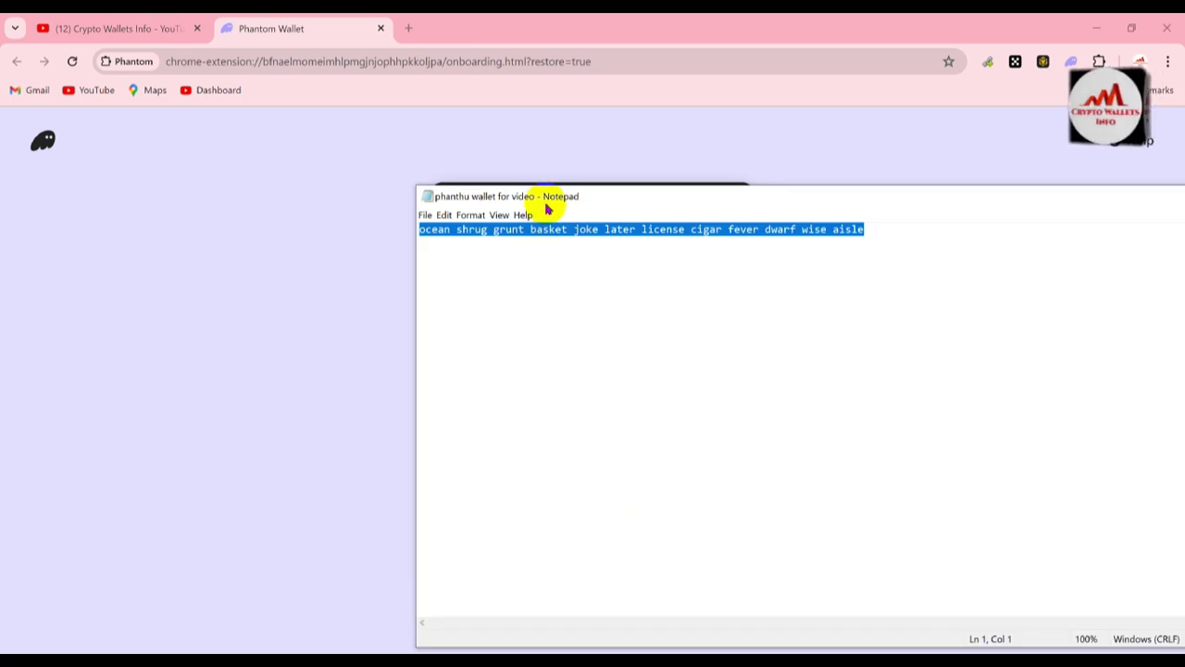
left_click_drag(550, 195, 842, 302)
left_click(748, 339)
left_click_drag(748, 339, 715, 335)
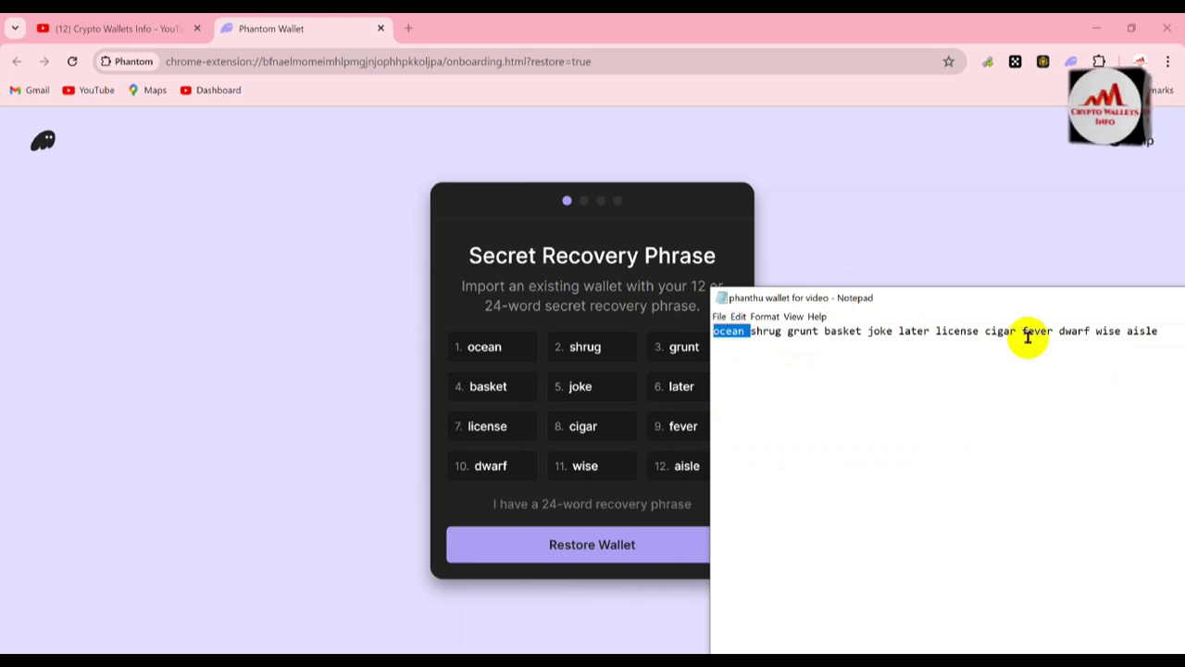
left_click_drag(1127, 330, 1165, 331)
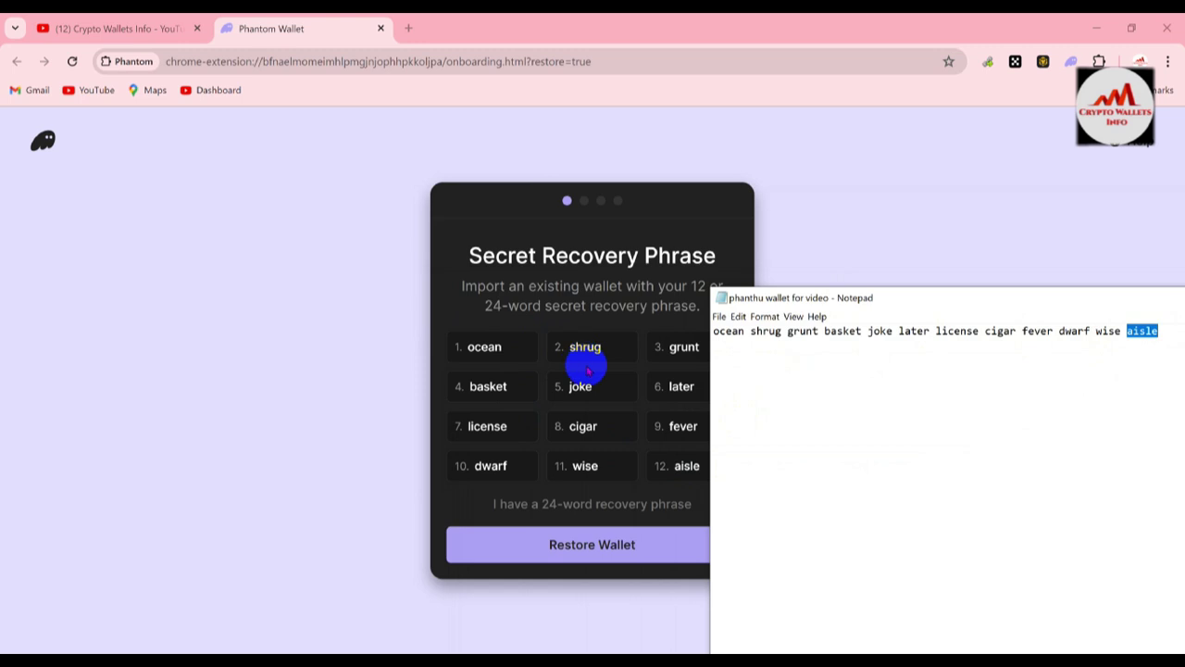
left_click(473, 312)
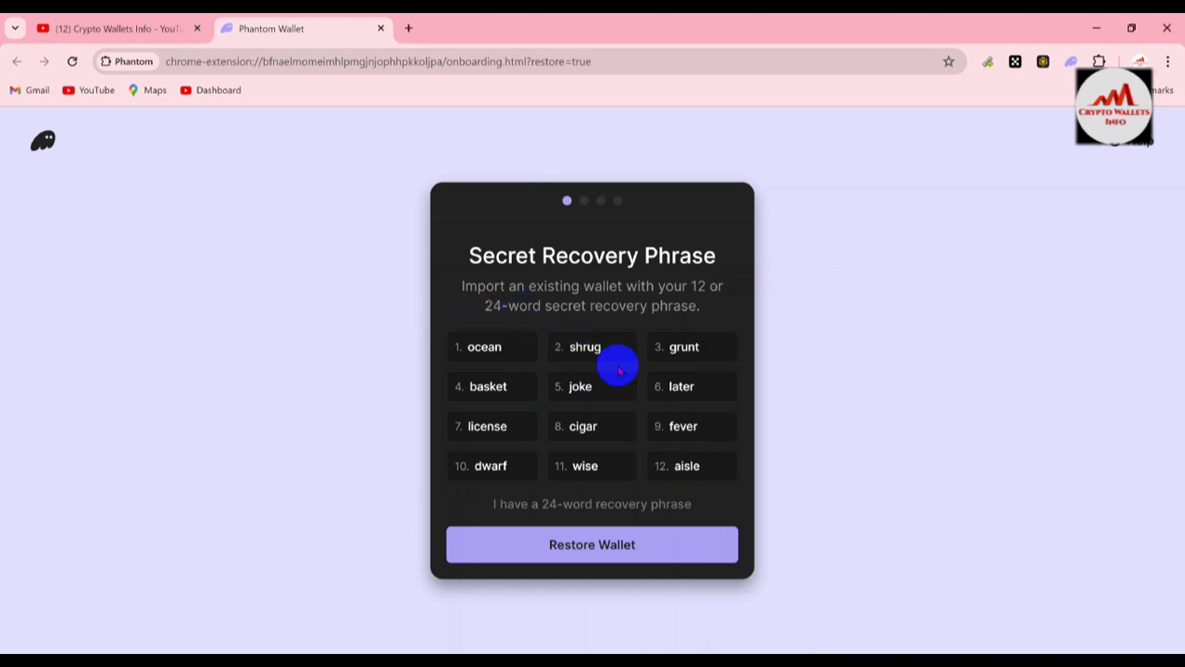
Step: Retype the last letter of 'shrug' and submit Restore Wallet
left_click(611, 338)
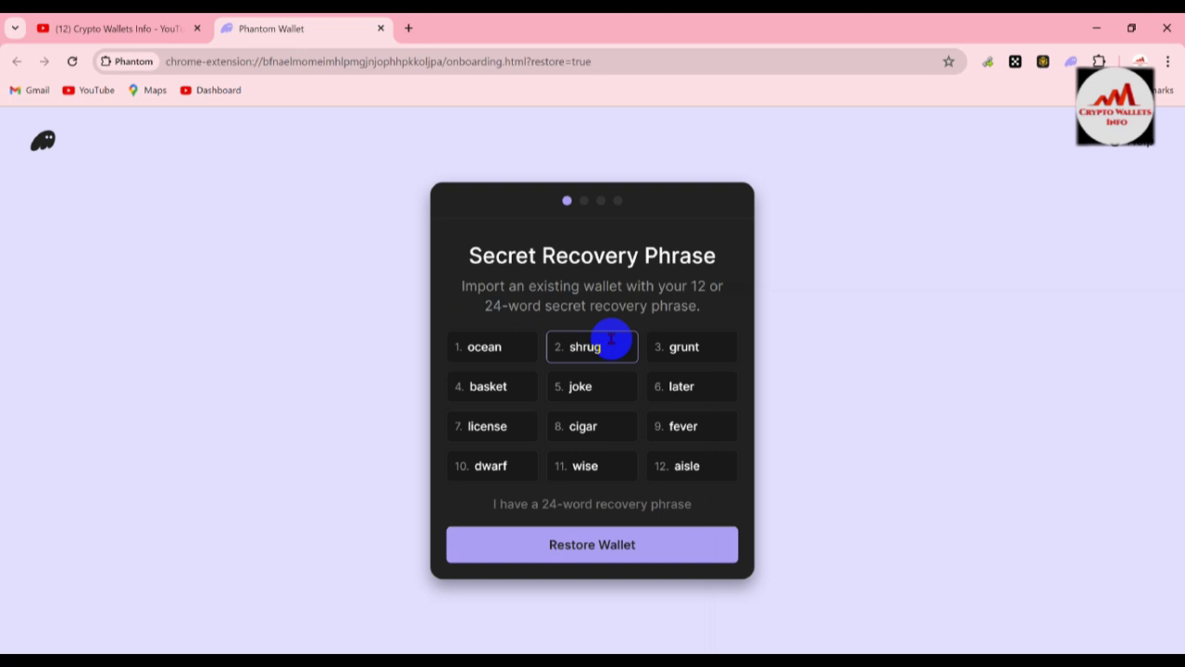
key("BackSpace")
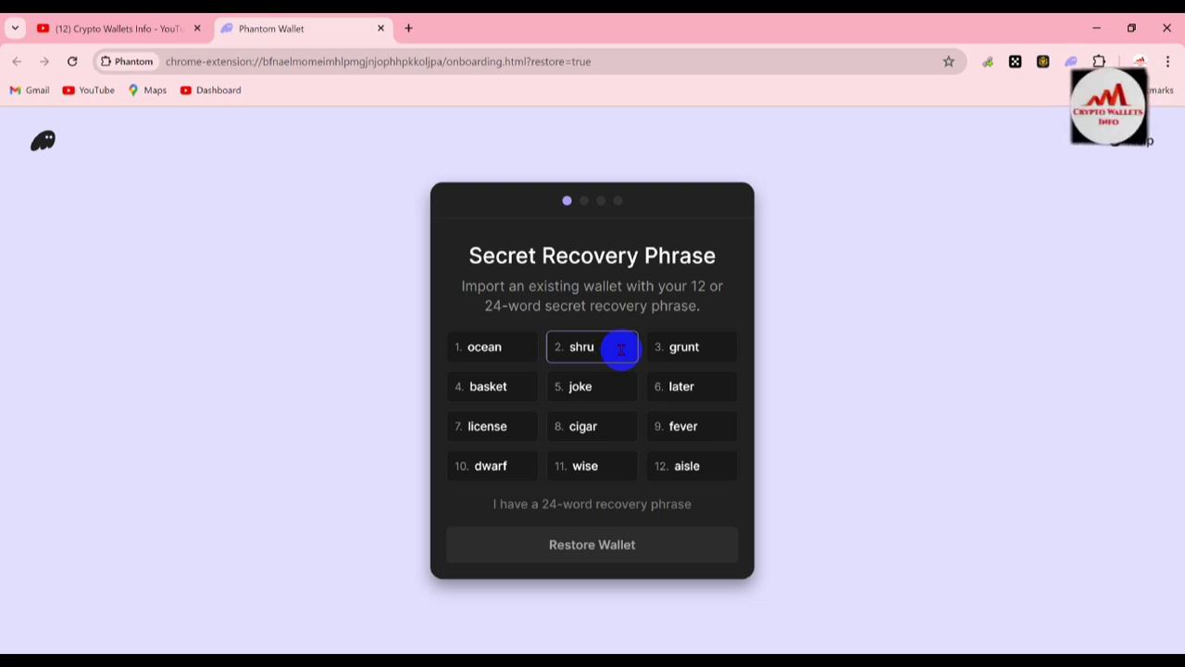
type("g")
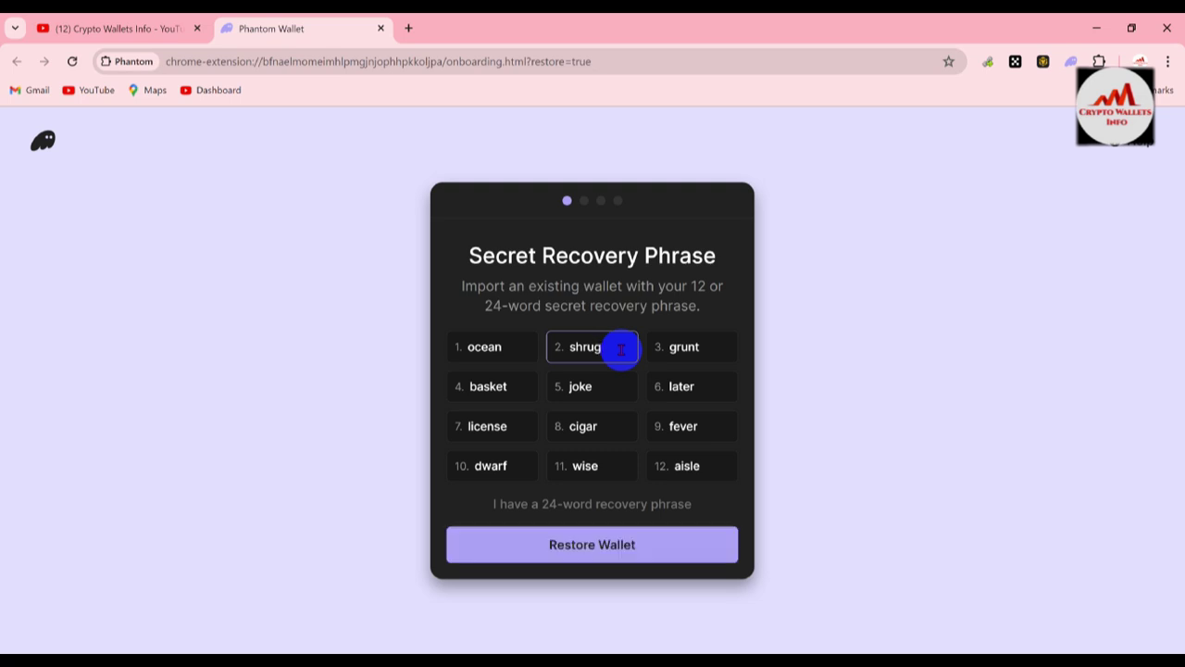
left_click(603, 538)
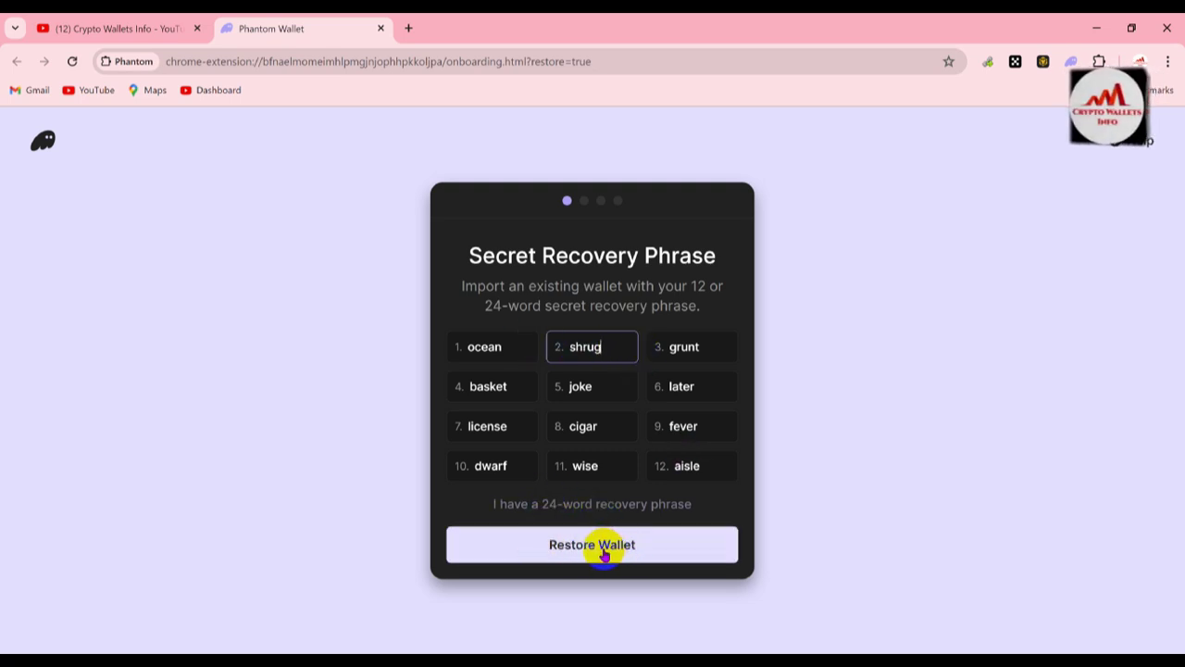
left_click(577, 534)
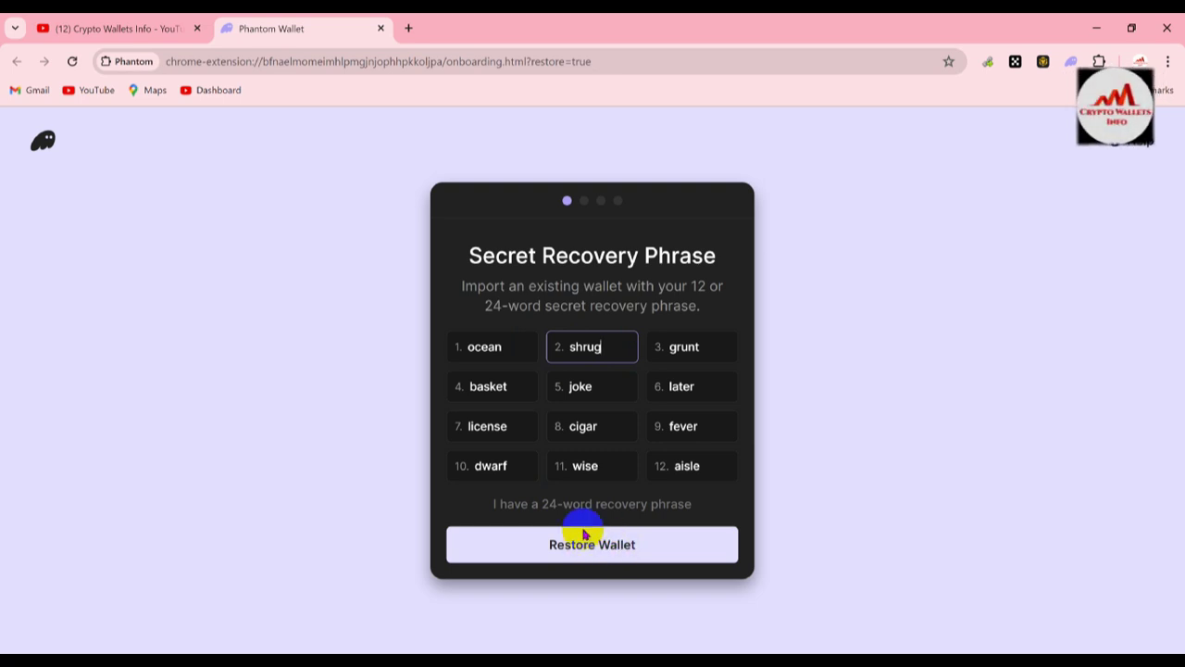
left_click(664, 548)
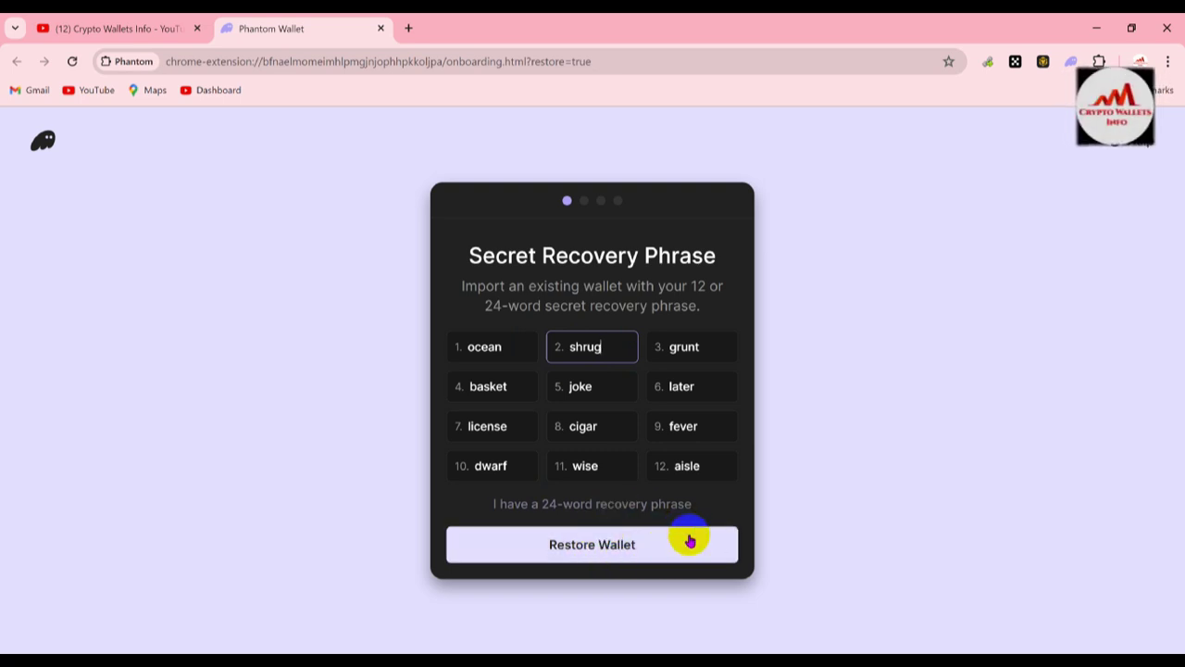
left_click(593, 547)
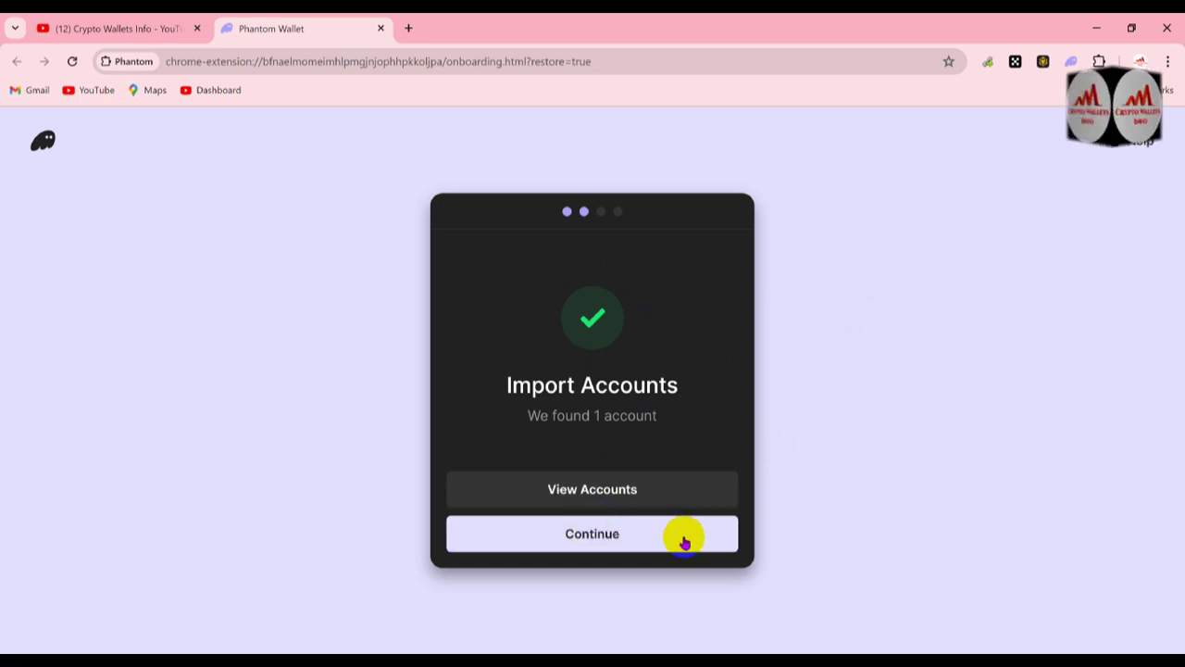
Step: Continue with the 1 account found on the Import Accounts screen
left_click(553, 546)
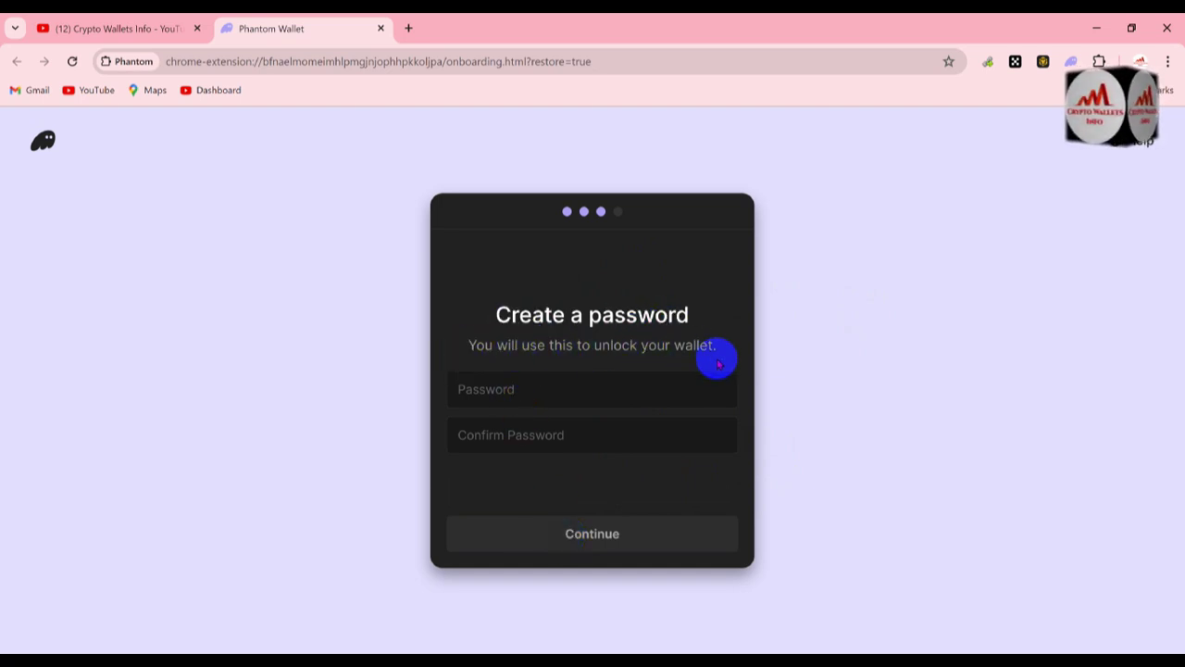
Step: Enter a new wallet password and retype it in Confirm Password
left_click(617, 393)
type("a")
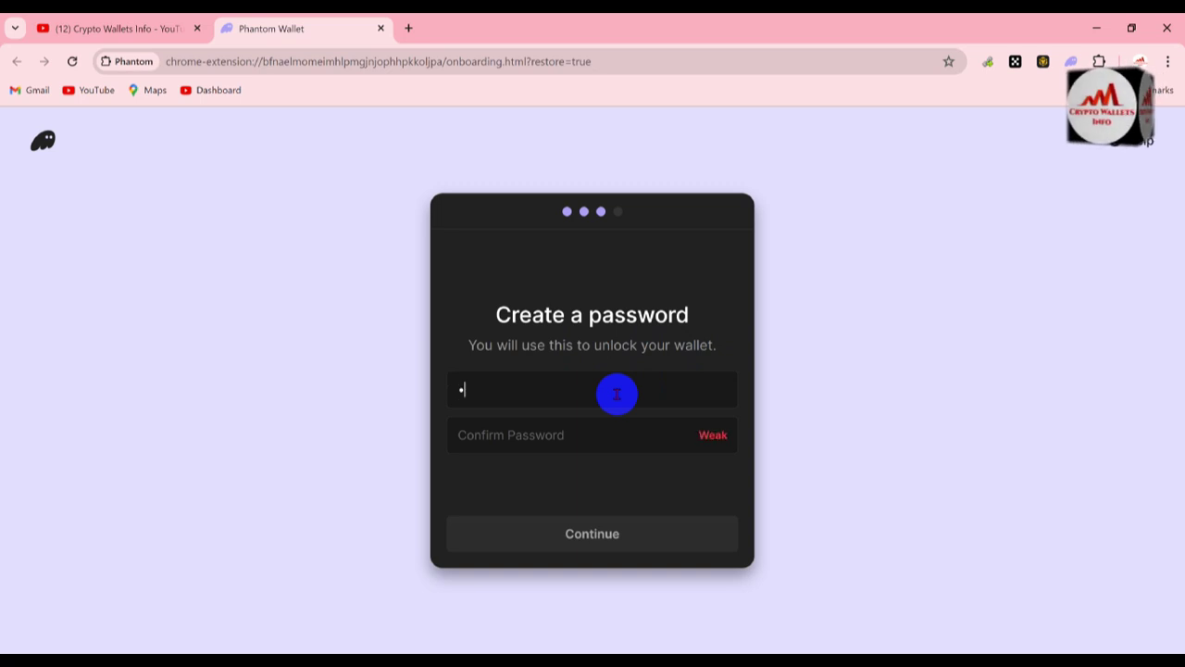
type("aaaa")
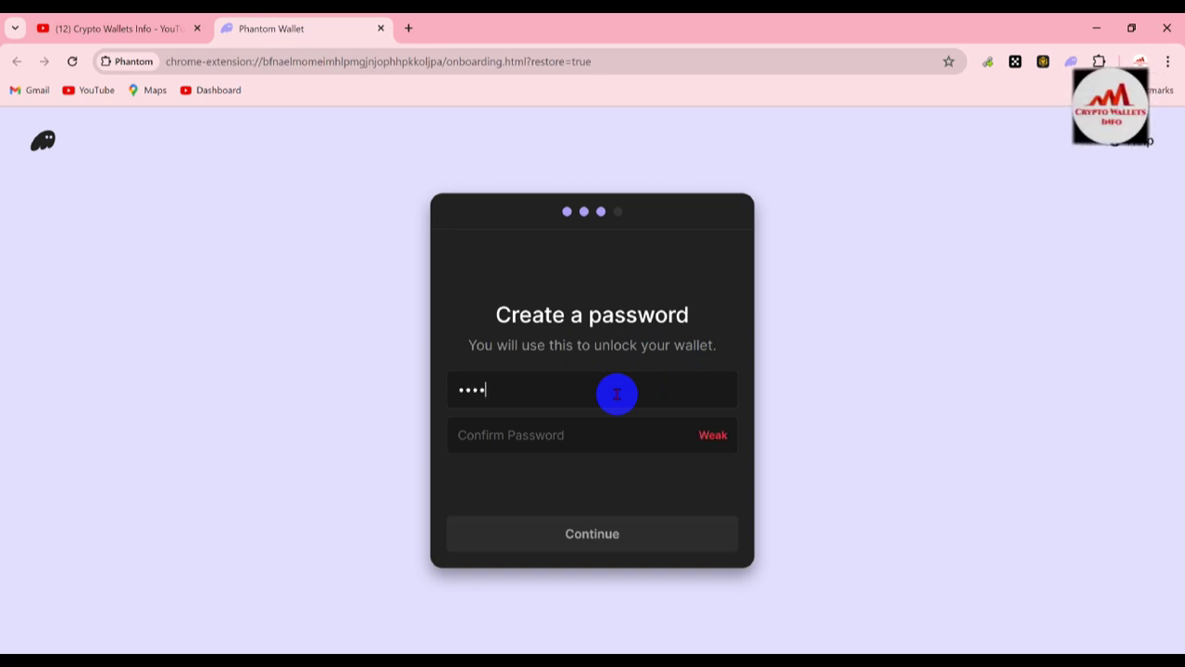
type("a")
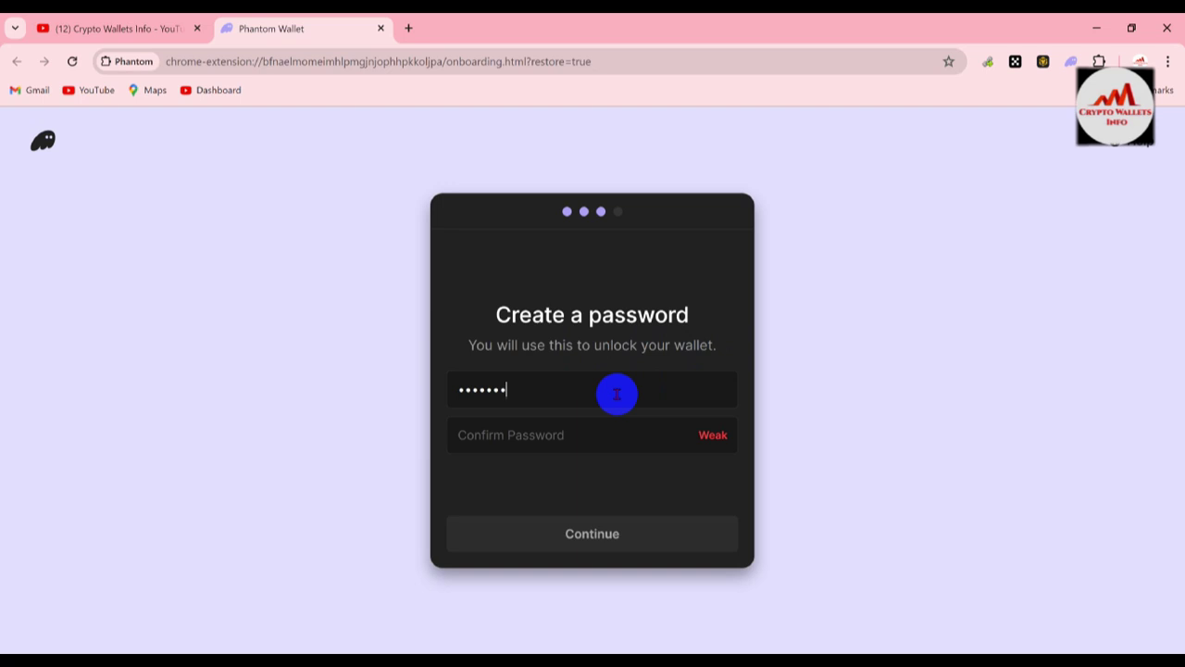
type("aaaaaa")
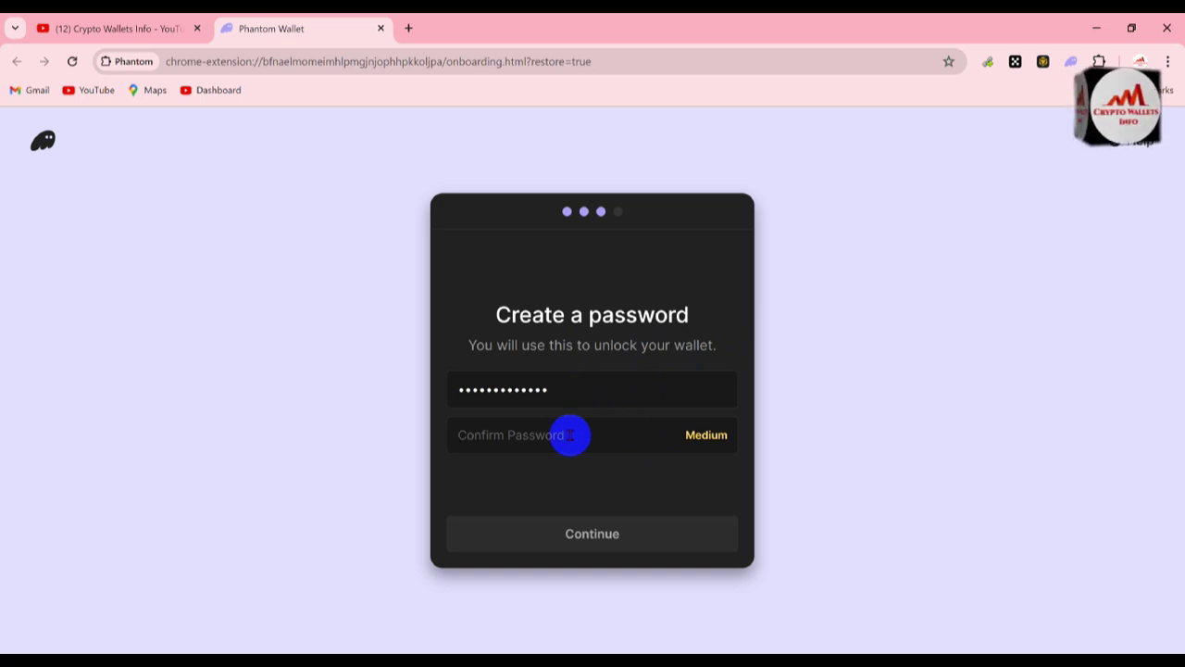
left_click(570, 435)
type("•••••")
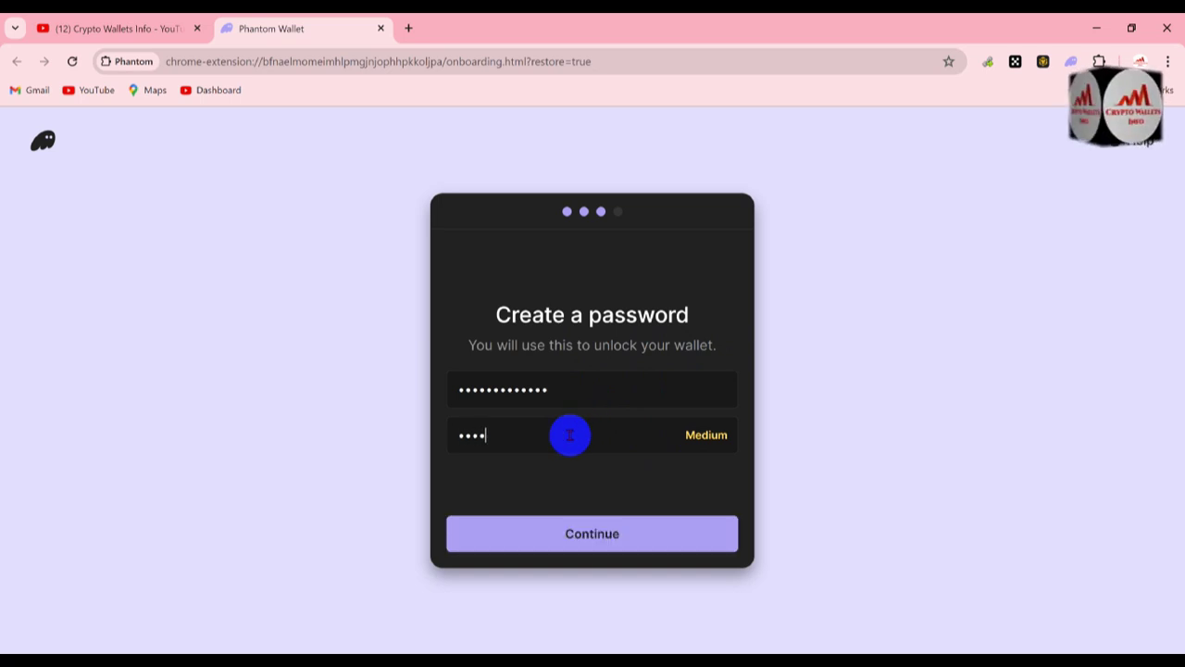
type("••••••••")
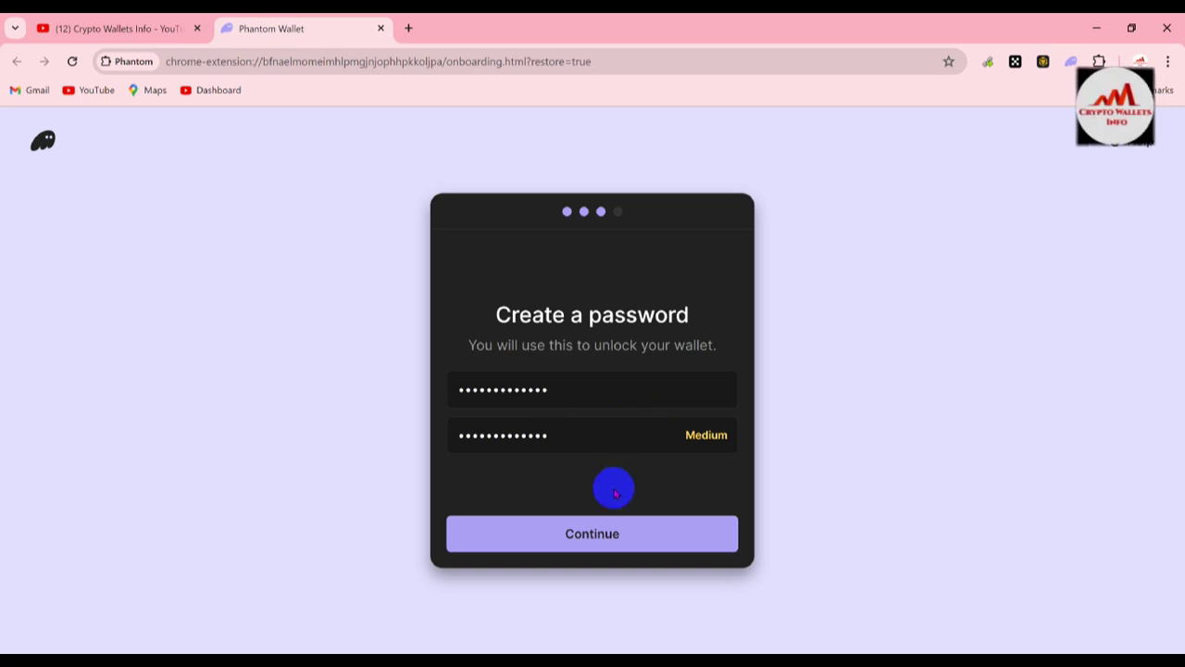
Step: Submit the password and close setup from the 'You're all done!' screen
left_click(560, 541)
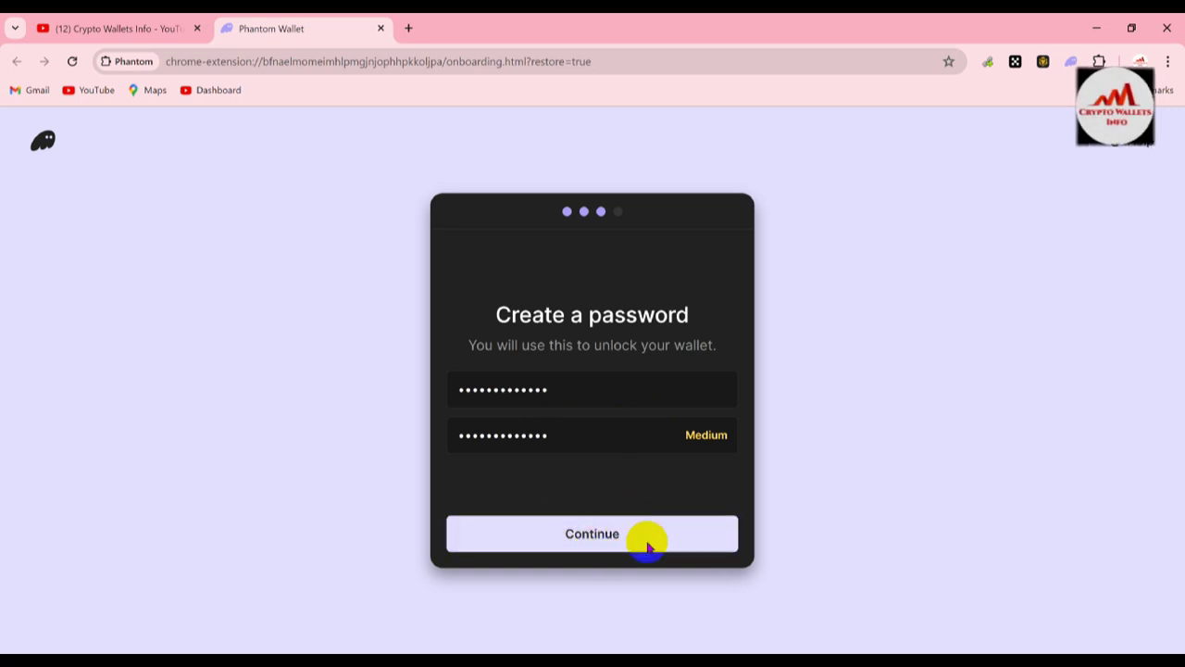
left_click(597, 541)
left_click(597, 541)
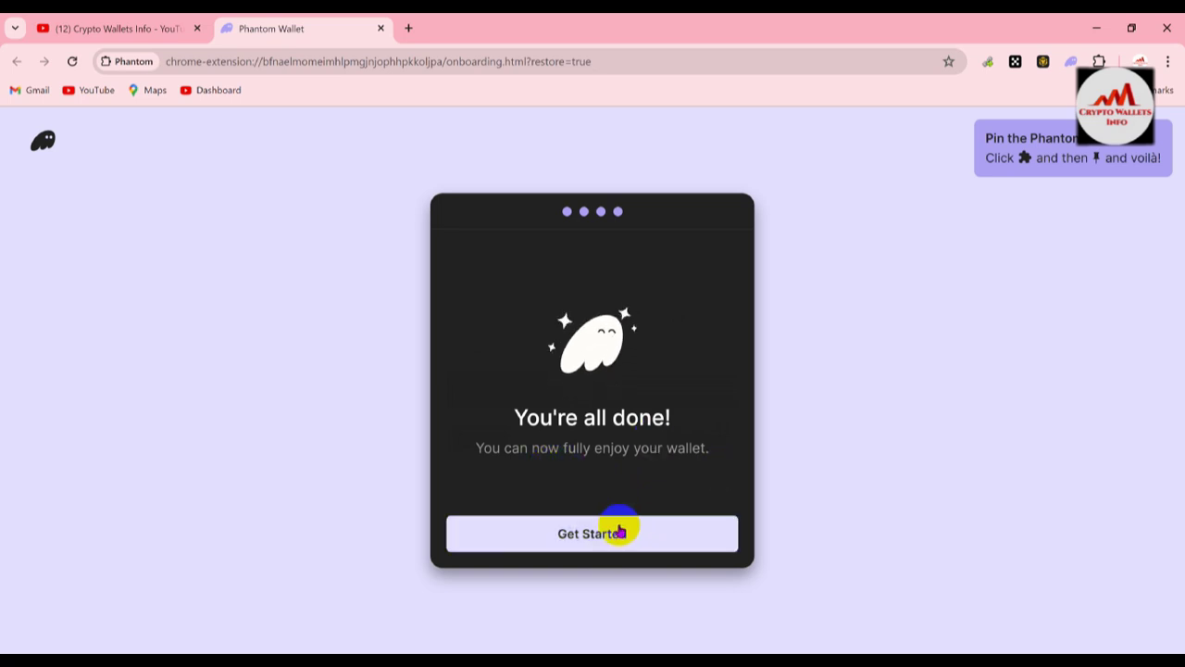
left_click(603, 532)
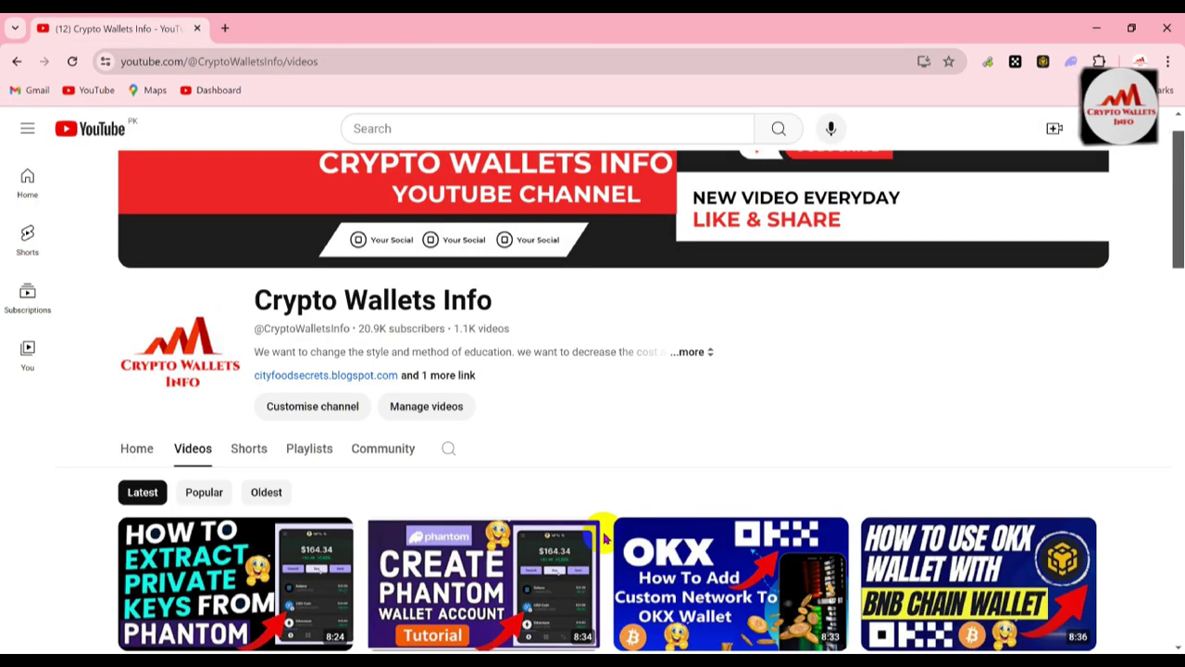
Step: Open the Phantom popup showing Account 1 and lock the wallet from Settings
left_click(1072, 62)
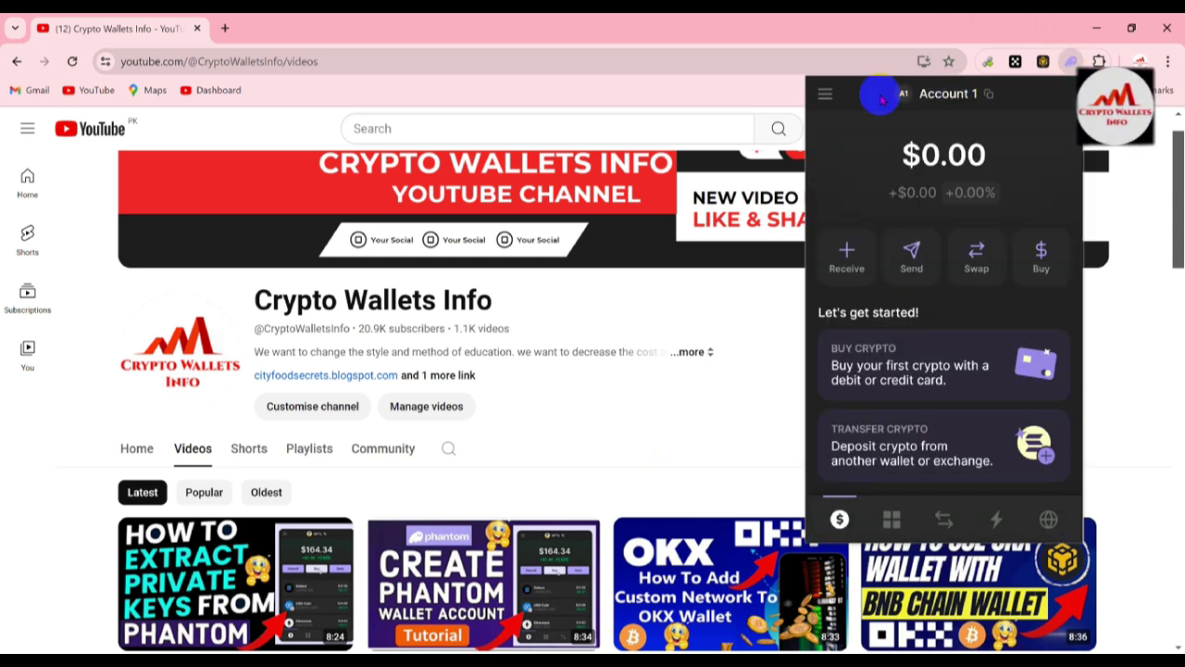
left_click(830, 90)
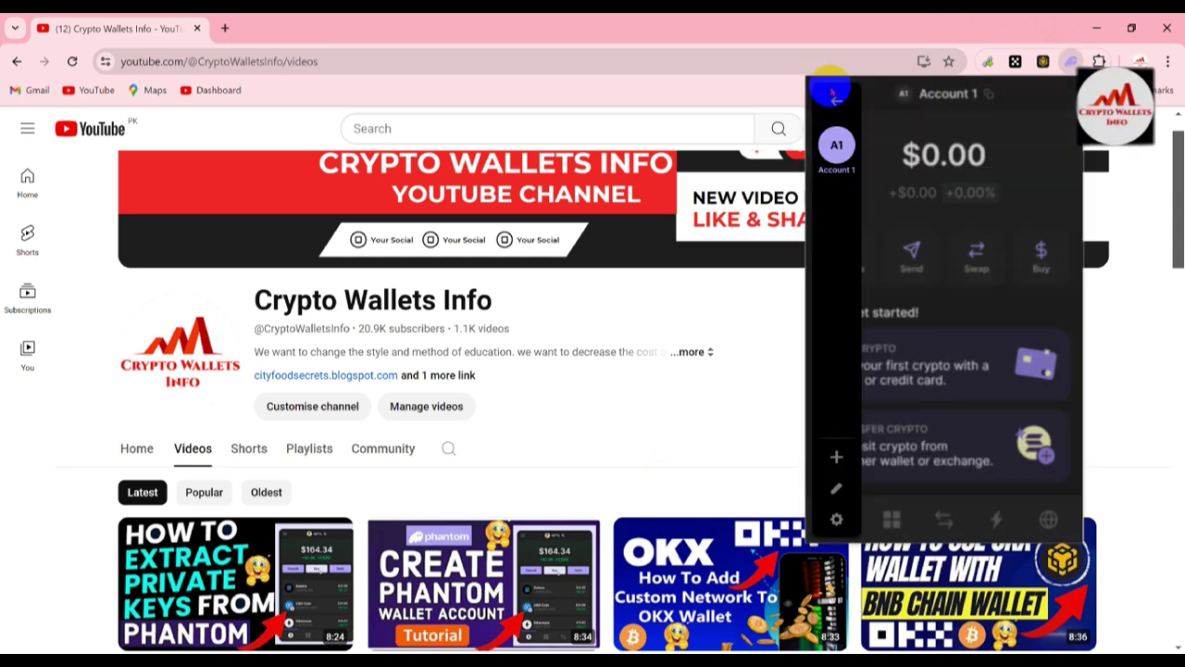
left_click(836, 520)
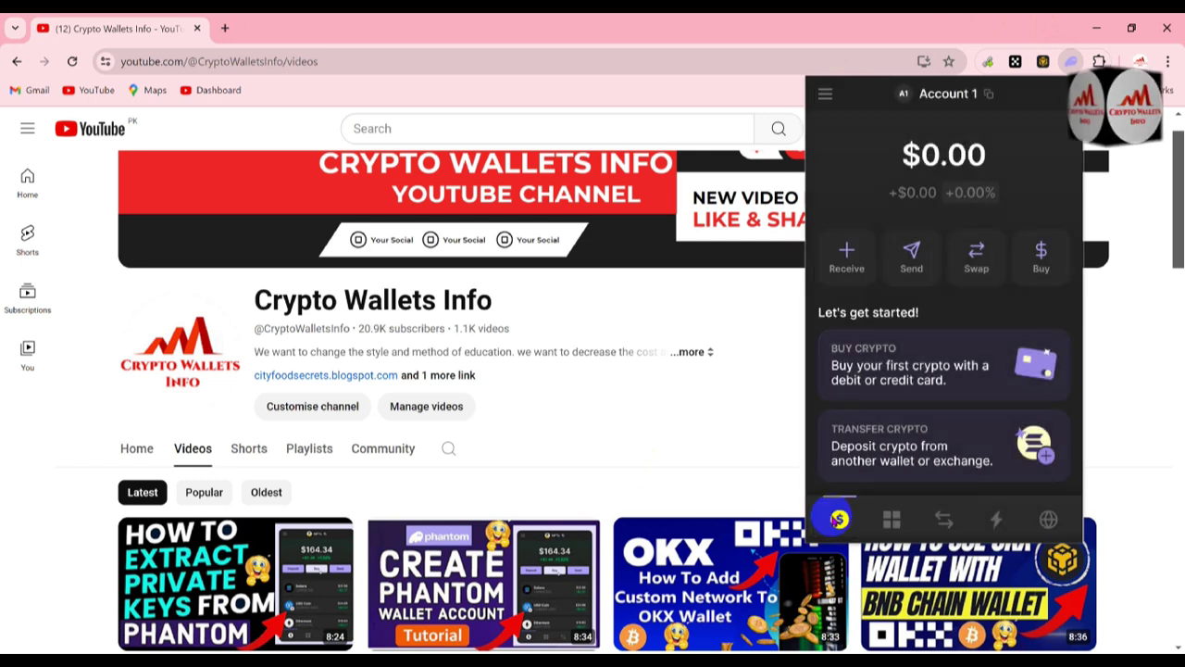
left_click(921, 500)
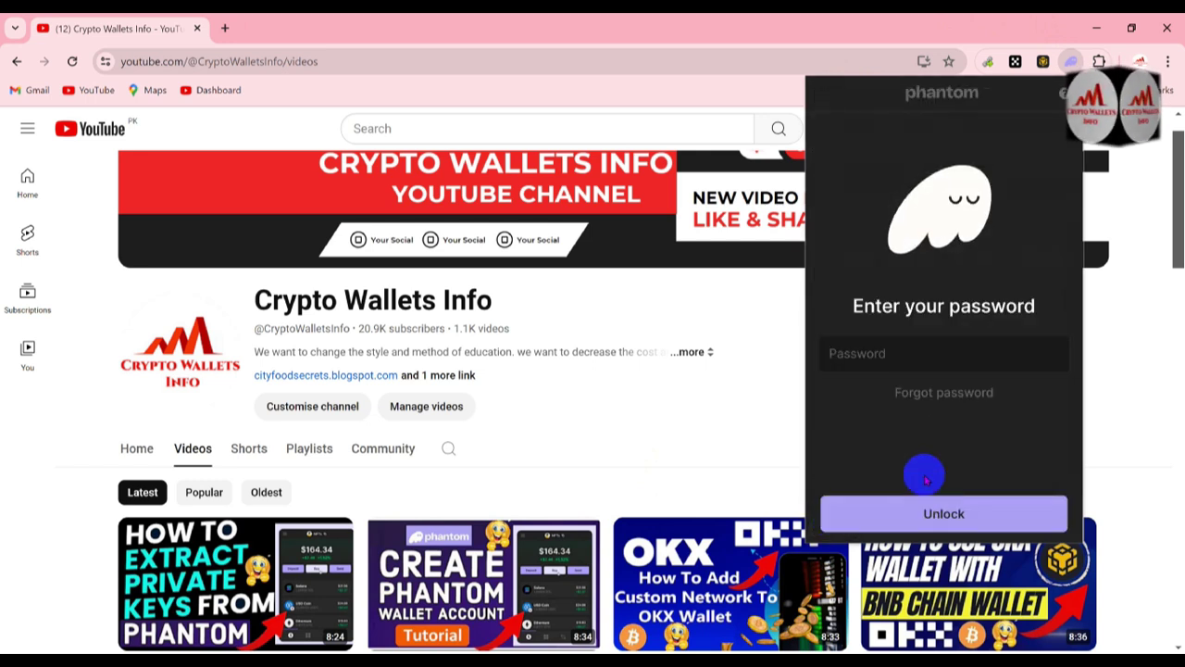
Step: Enter the wallet password and attempt to unlock
left_click(908, 357)
type("•••••••••••••")
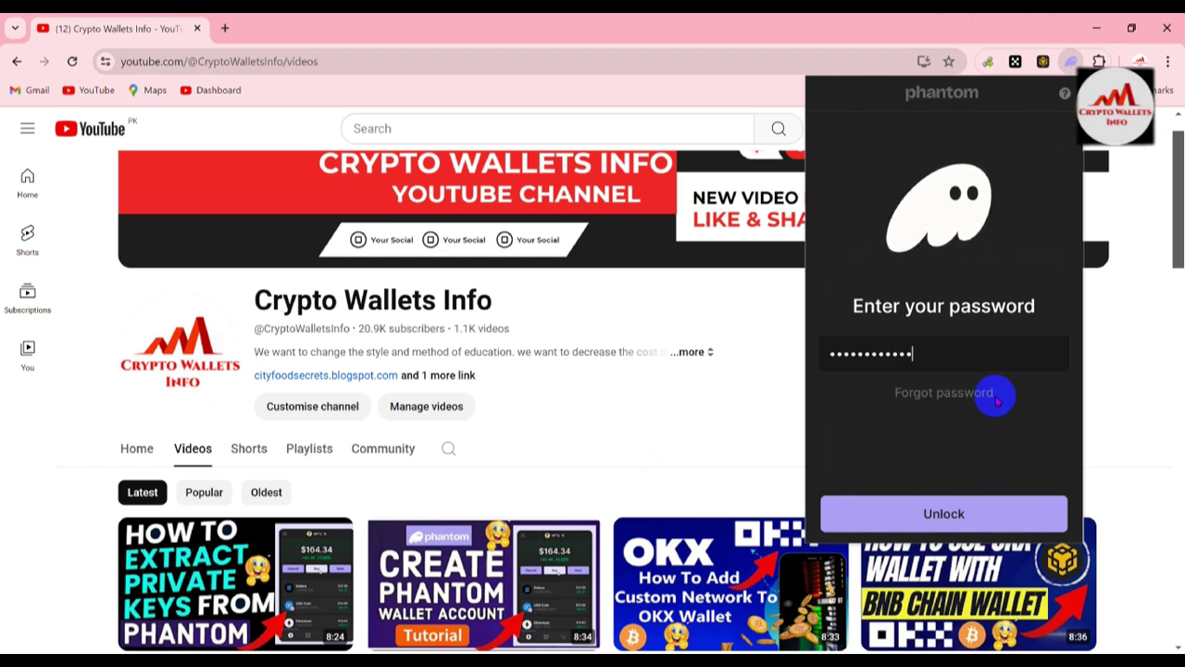
left_click(944, 511)
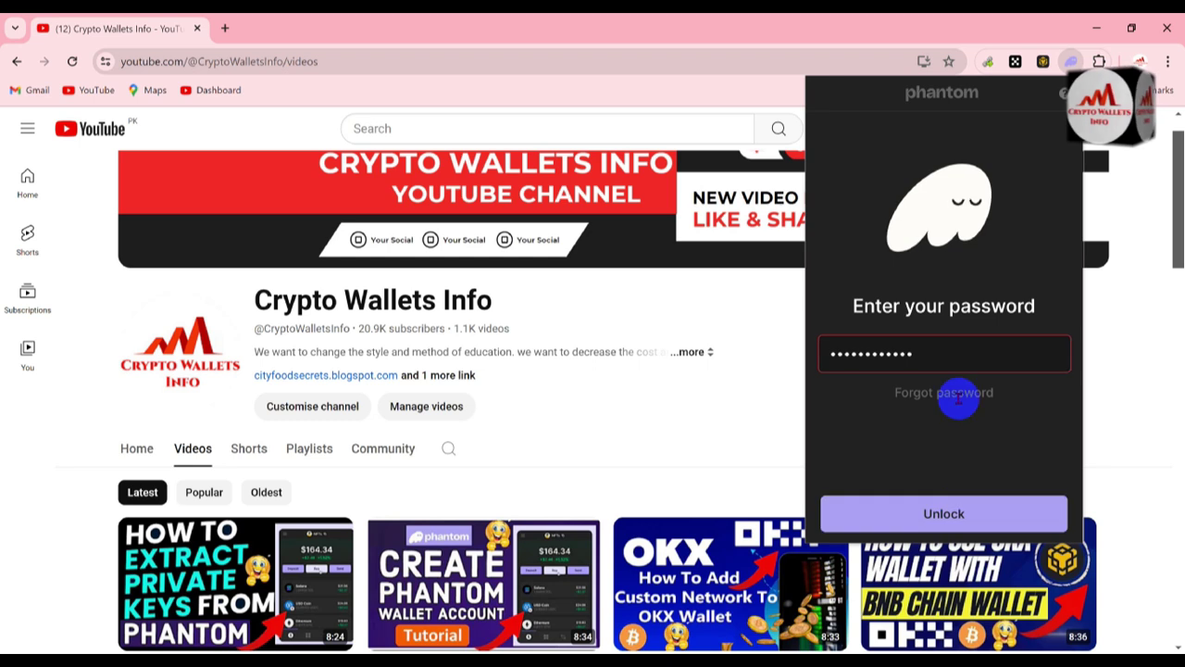
Step: Clear the rejected password, re-enter it, and unlock to Account 1's $0.00 home
left_click_drag(957, 352, 810, 349)
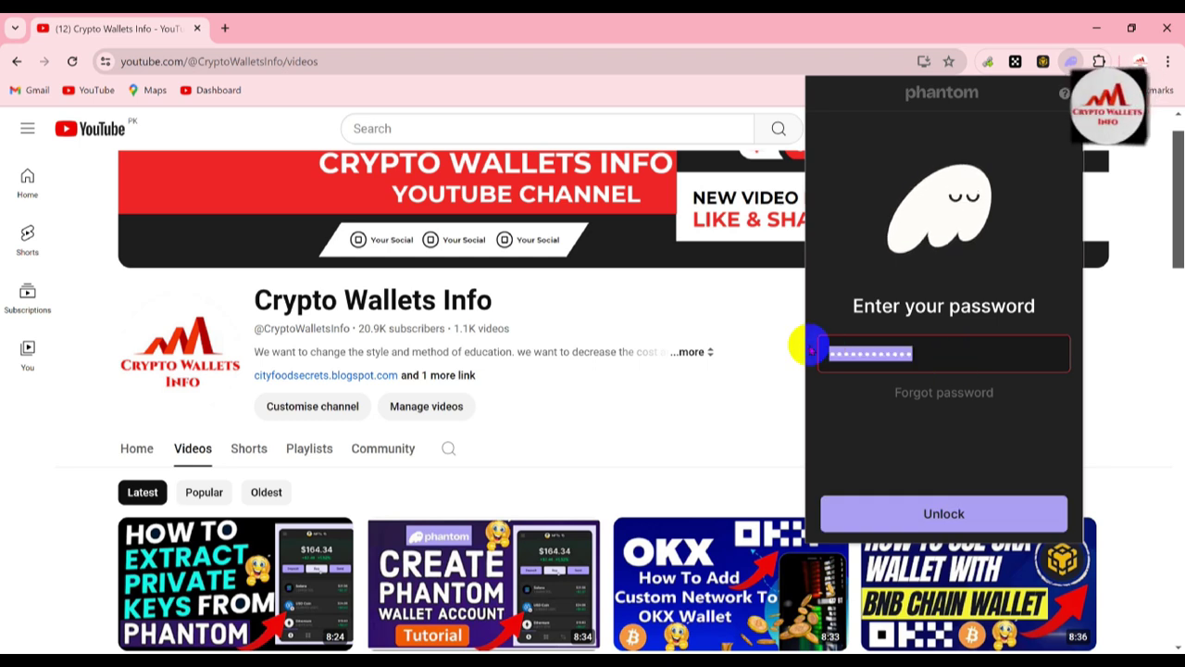
key("BackSpace")
type("•••••")
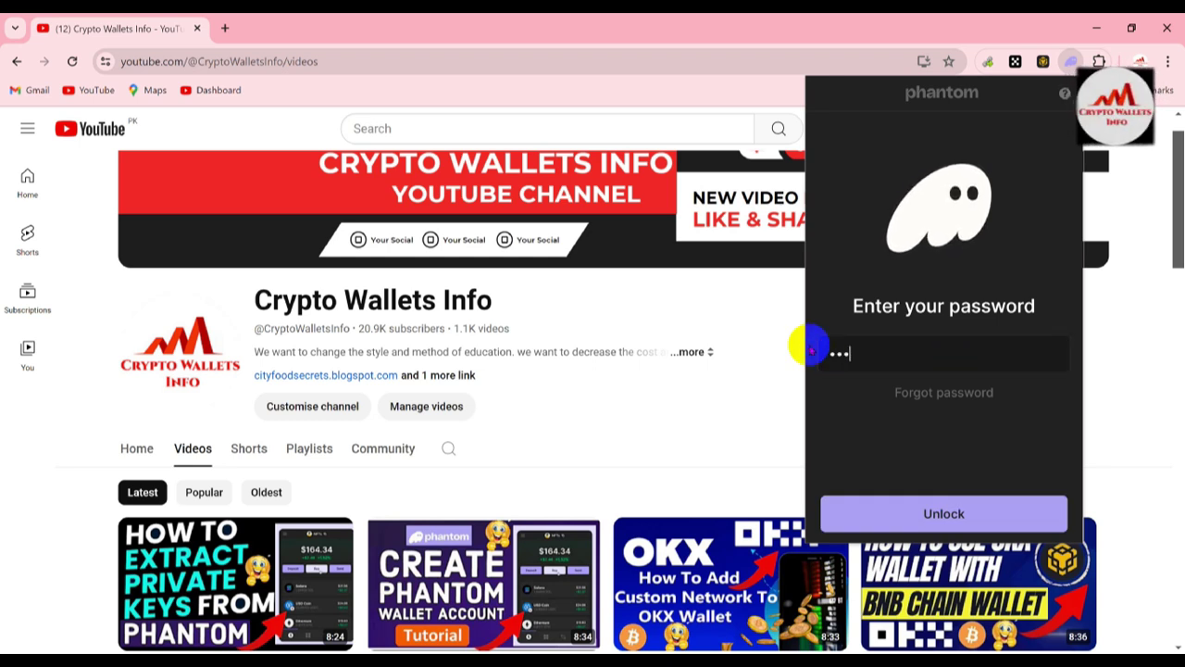
type("••••••••")
left_click_drag(913, 346, 836, 347)
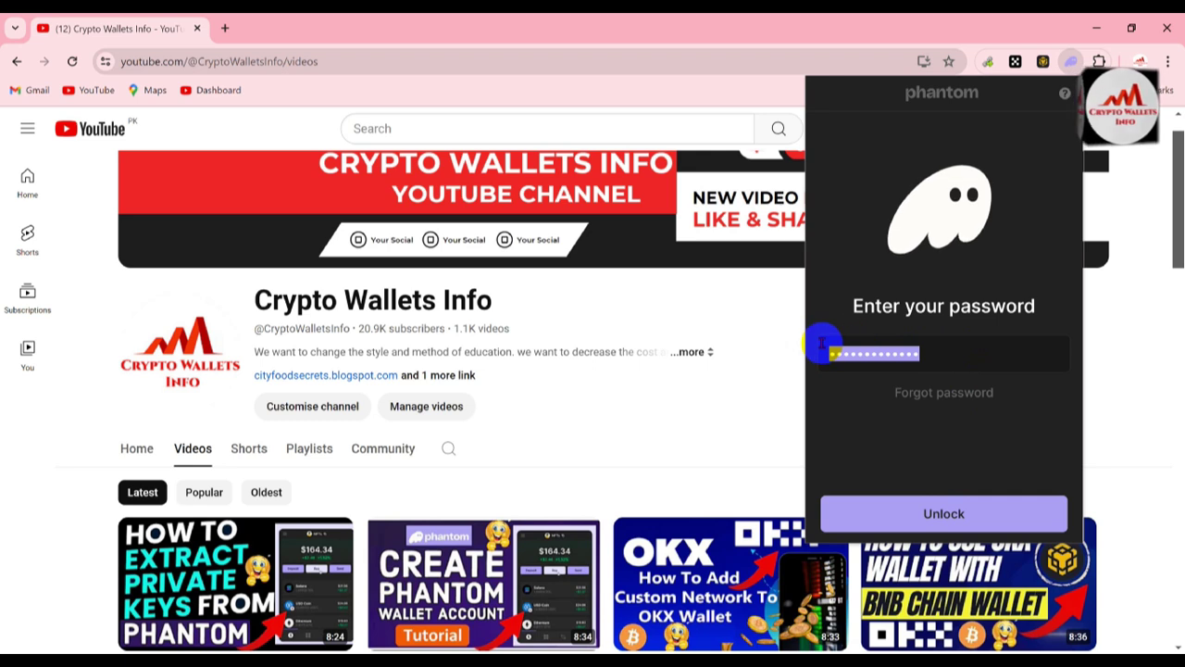
left_click(965, 454)
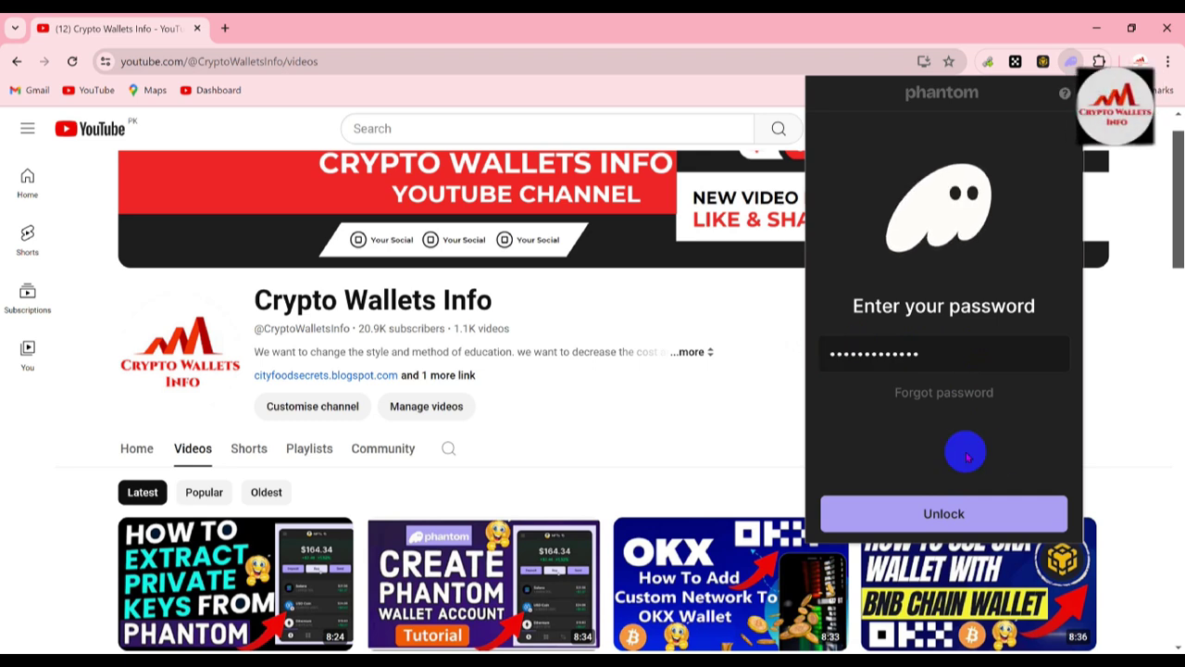
left_click(941, 517)
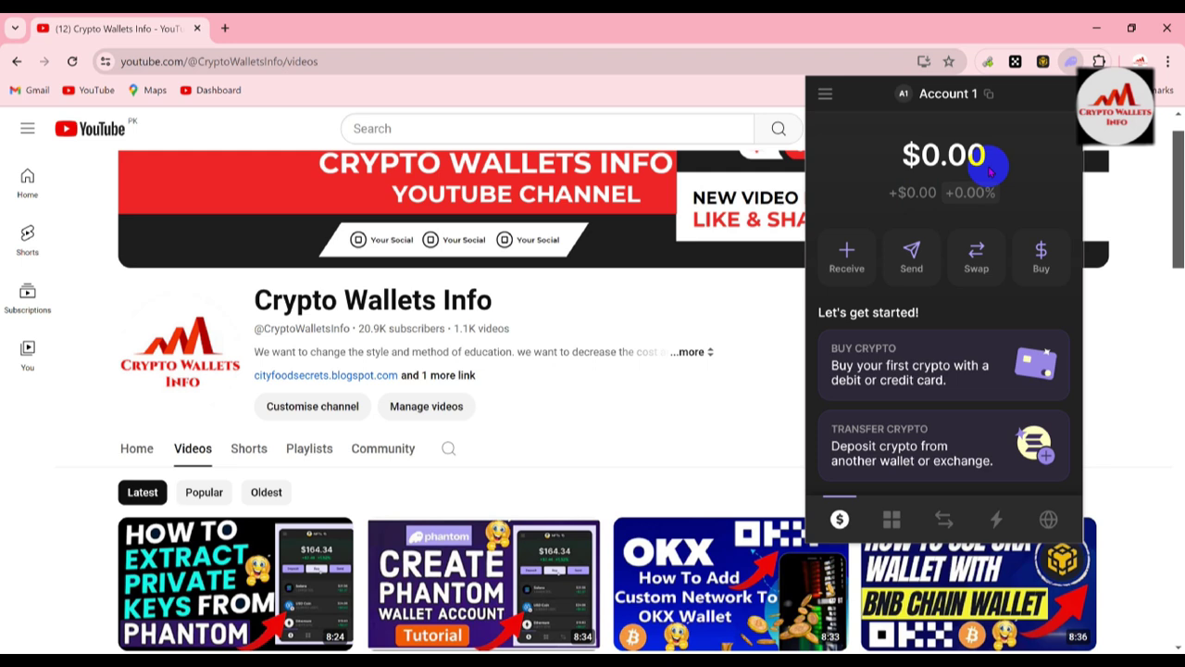
Step: Close the wallet popup, highlight 'Crypto Wallets Info', and open the channel's Playlists tab
left_click(644, 315)
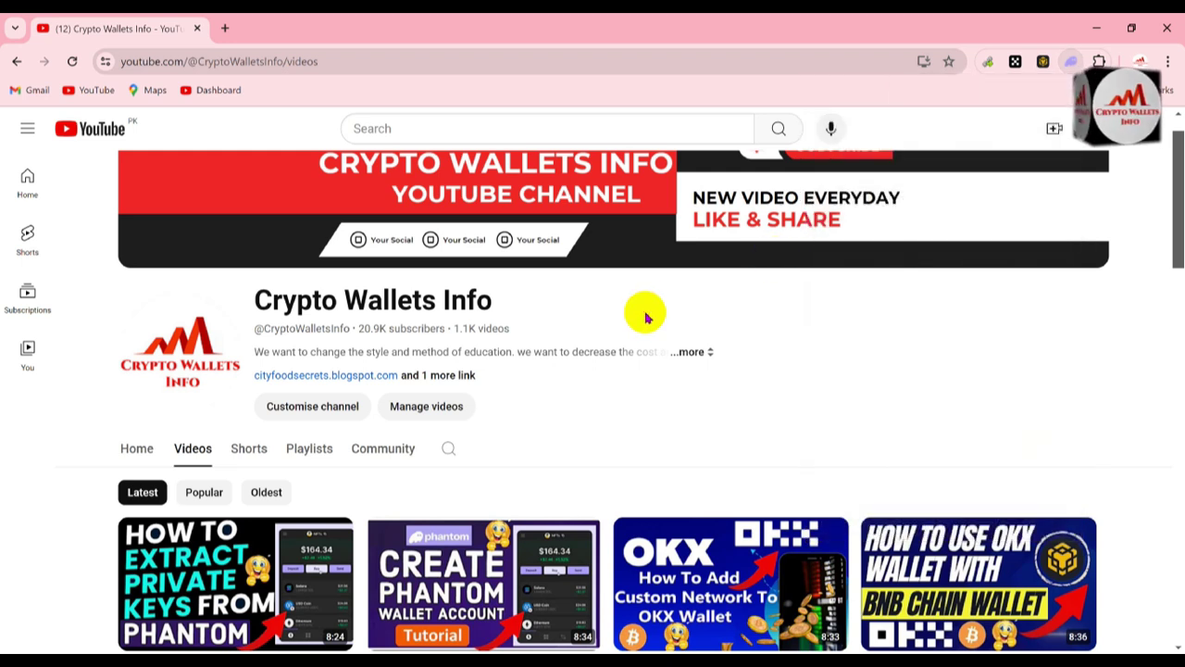
left_click_drag(501, 305, 262, 302)
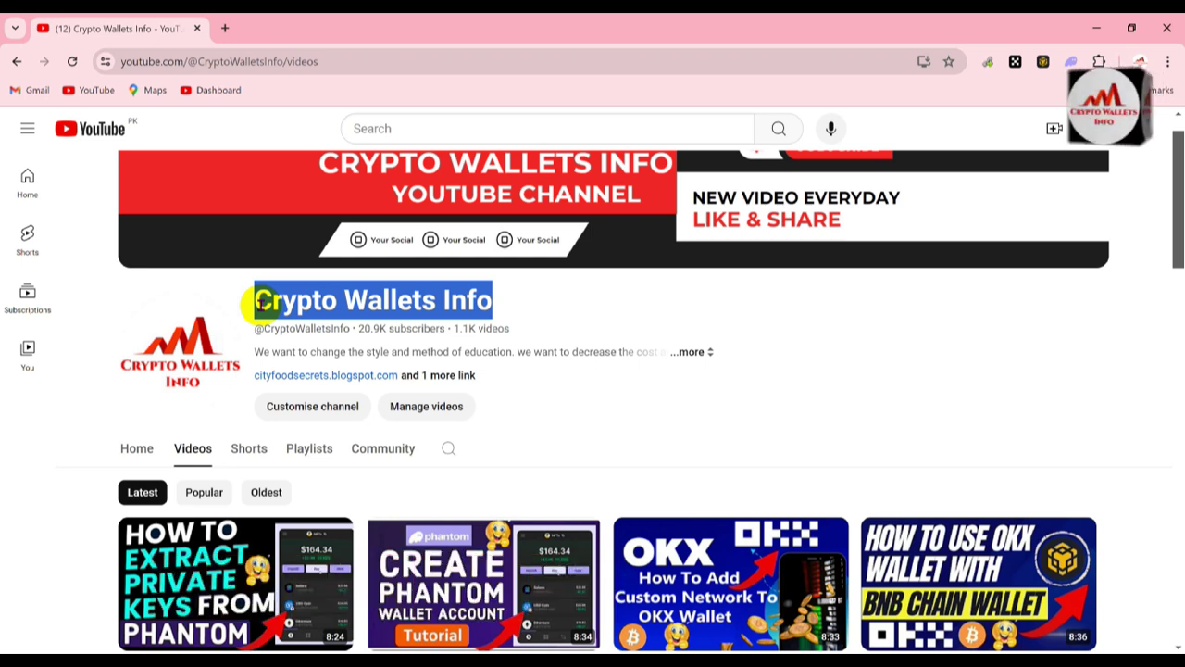
left_click(313, 450)
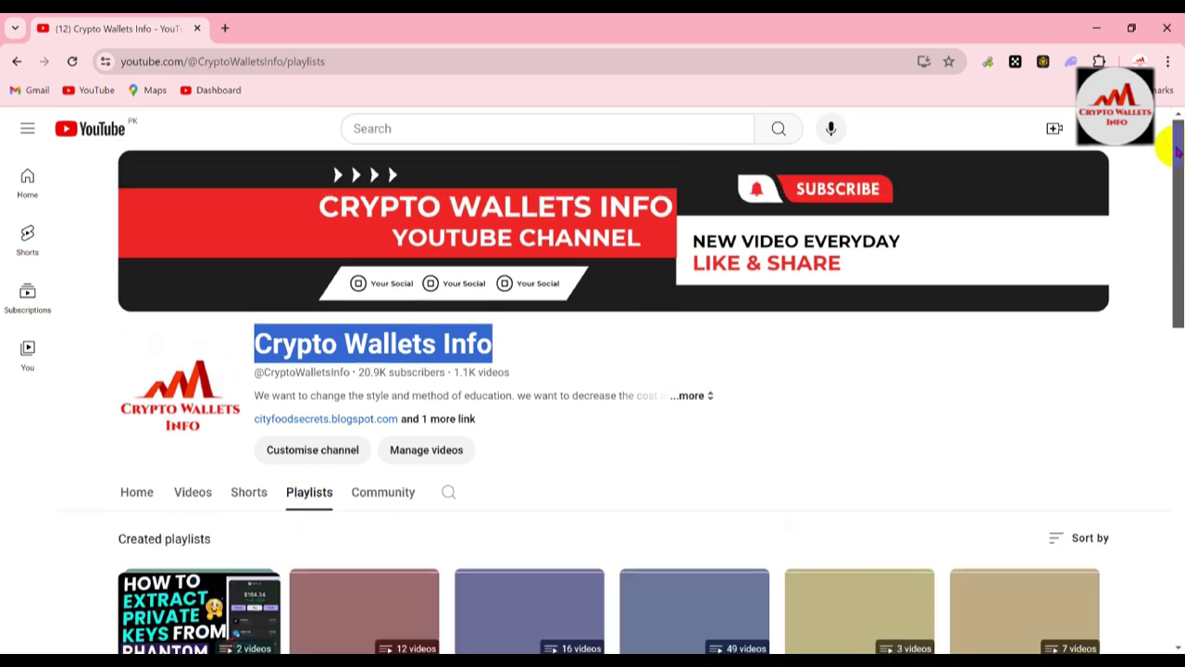
Step: Scroll through the wallet tutorial playlists down to MetaMask Wallet Tutorials and Dash Coin Core
left_click_drag(1172, 146, 1174, 243)
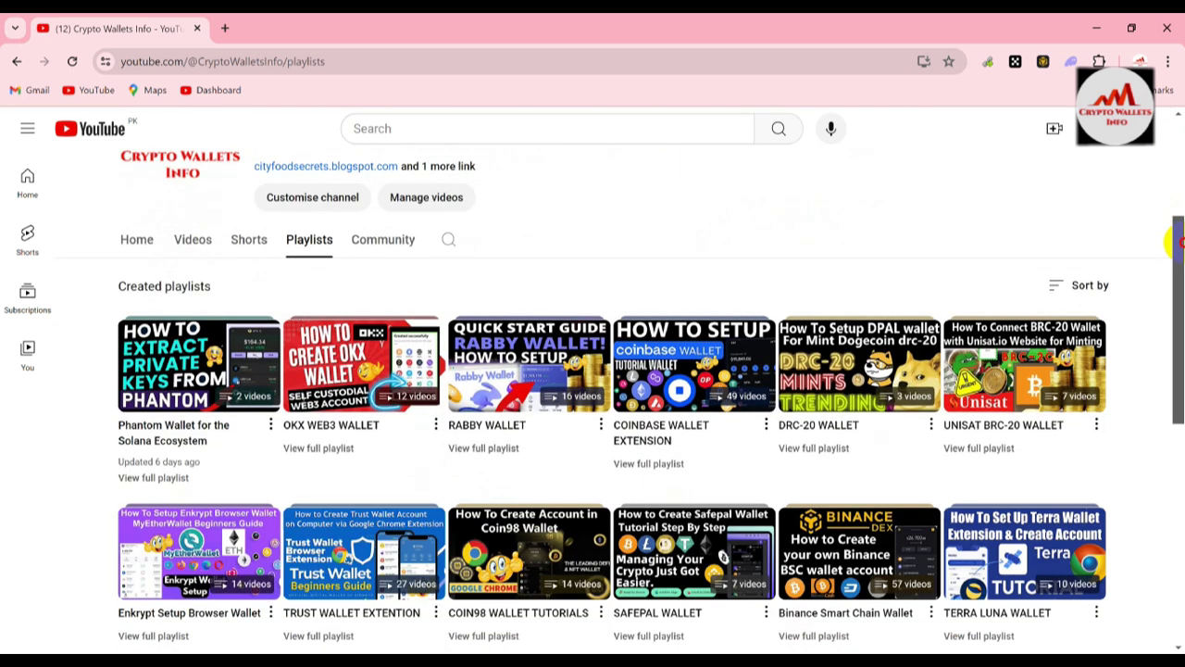
left_click_drag(1174, 242, 1174, 489)
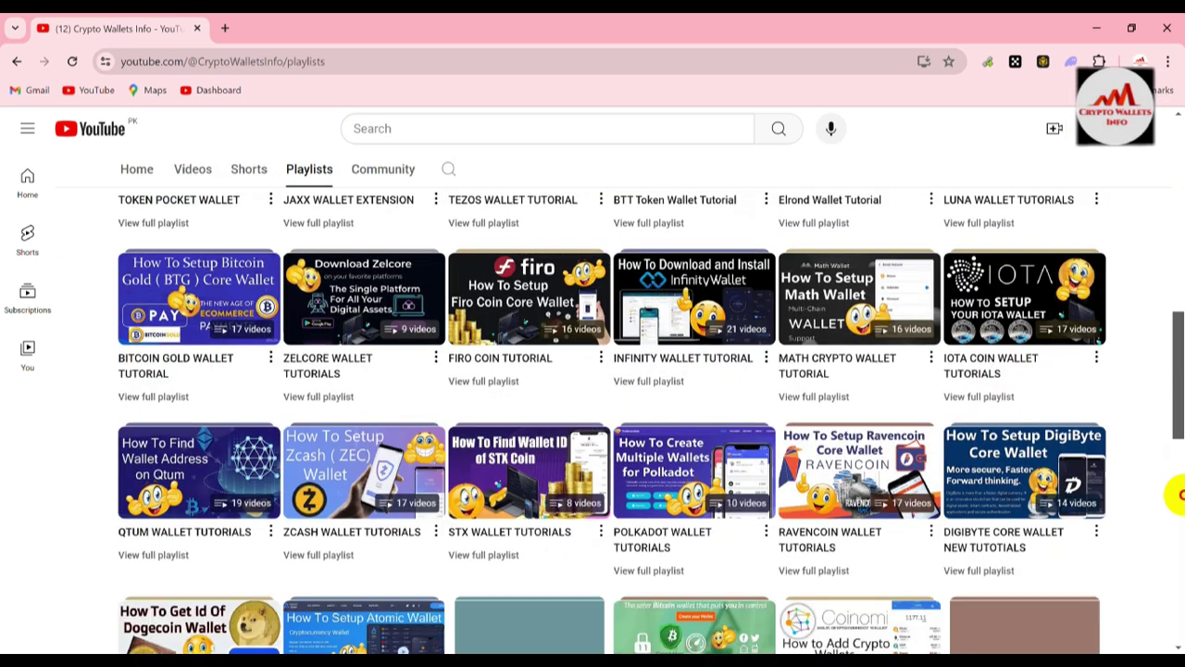
left_click_drag(1176, 493, 1178, 569)
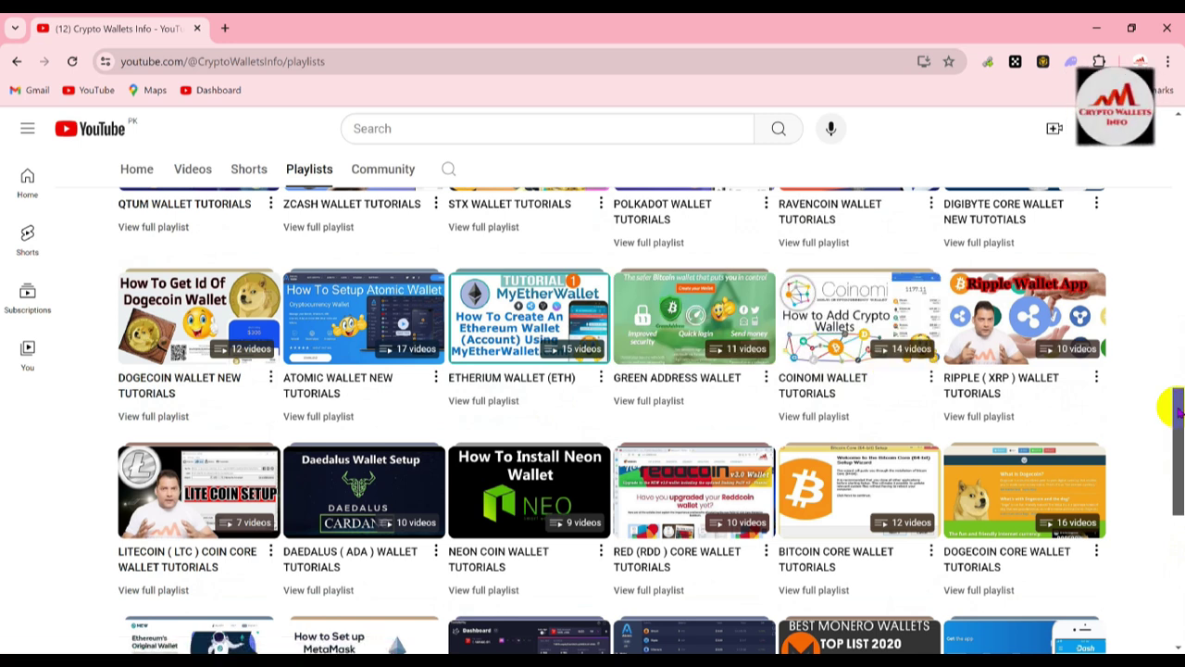
left_click_drag(1177, 413, 1179, 430)
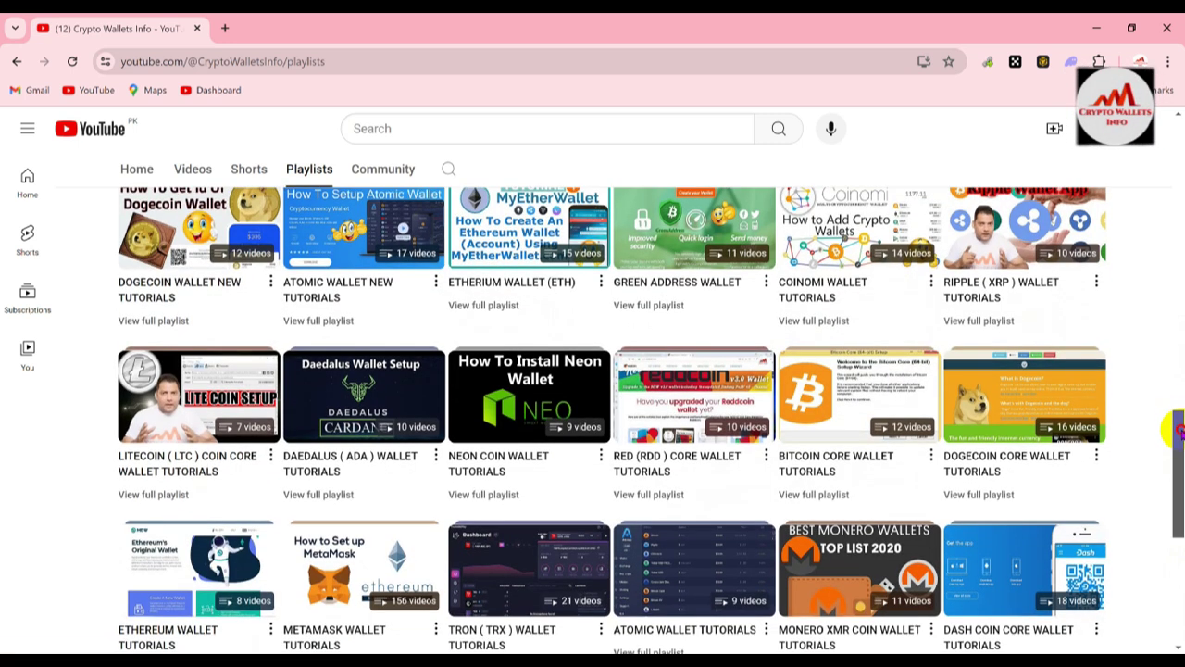